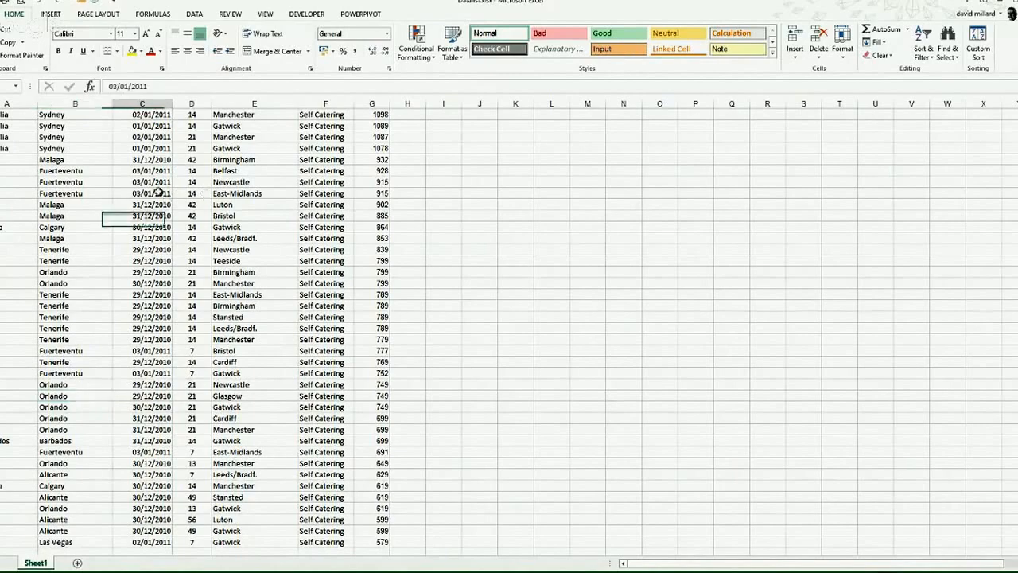
Convert the holiday data list into a table with a header row, using the default blue medium style.
left_click(239, 170)
left_click(254, 249)
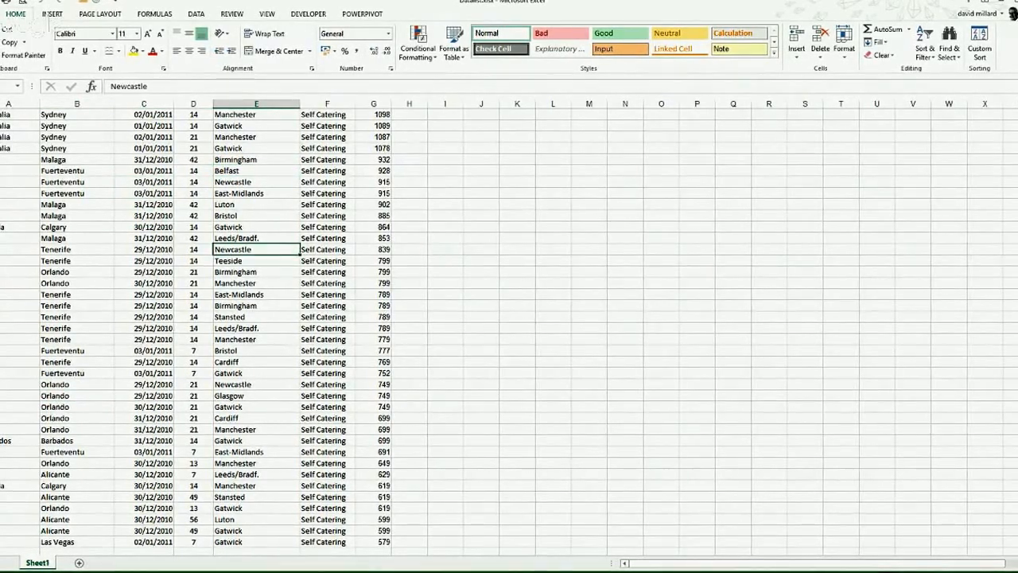
left_click_drag(1017, 534, 1017, 111)
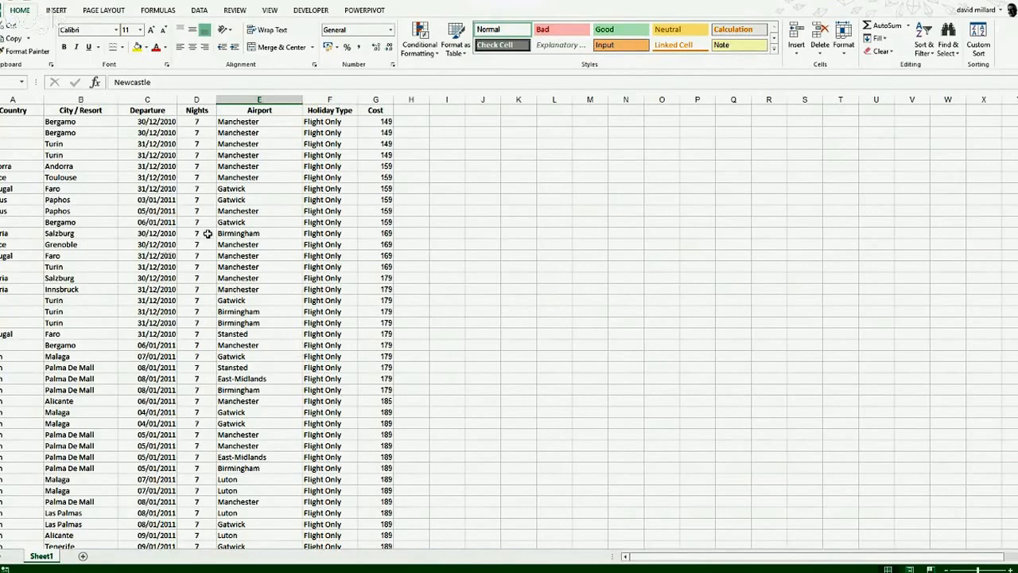
left_click(232, 223)
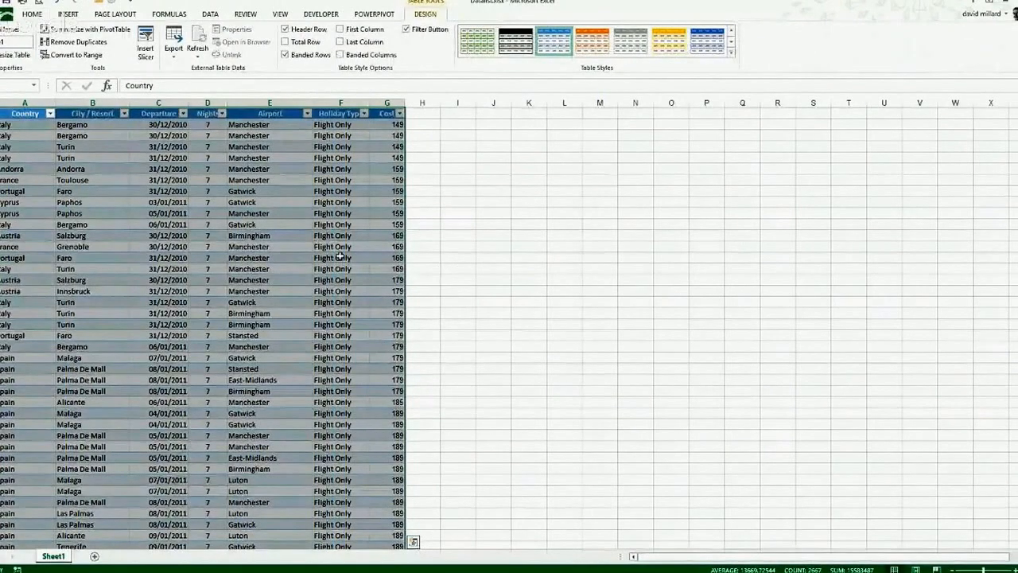
left_click(461, 268)
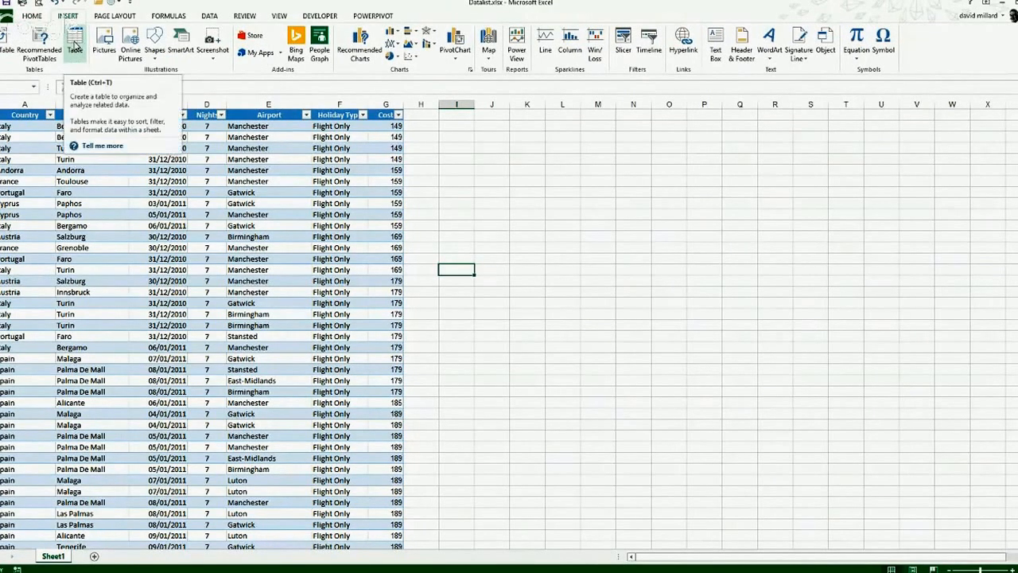
left_click(34, 23)
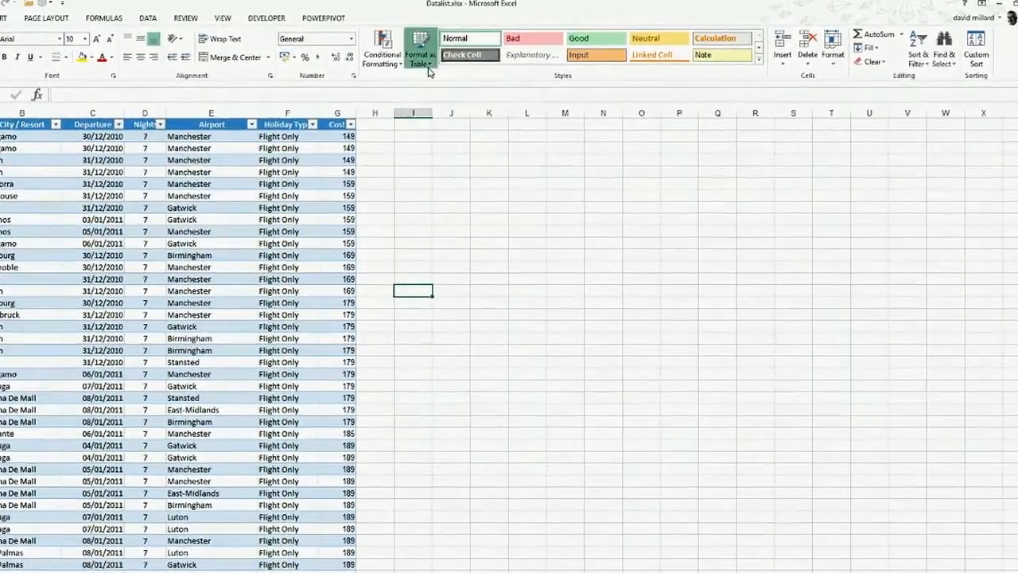
left_click(456, 65)
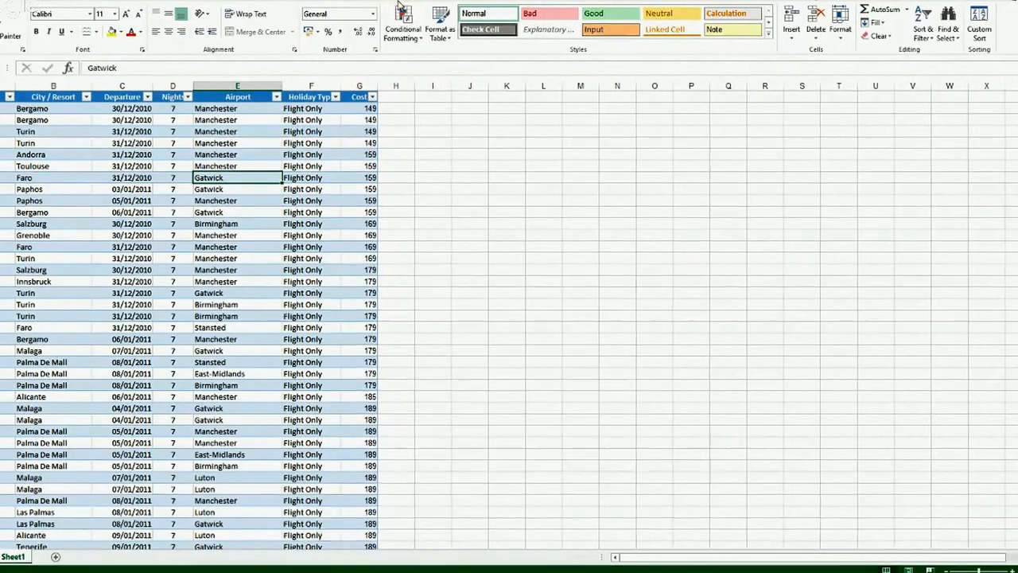
Apply Table Style Light 1 to the holiday data table.
left_click(396, 3)
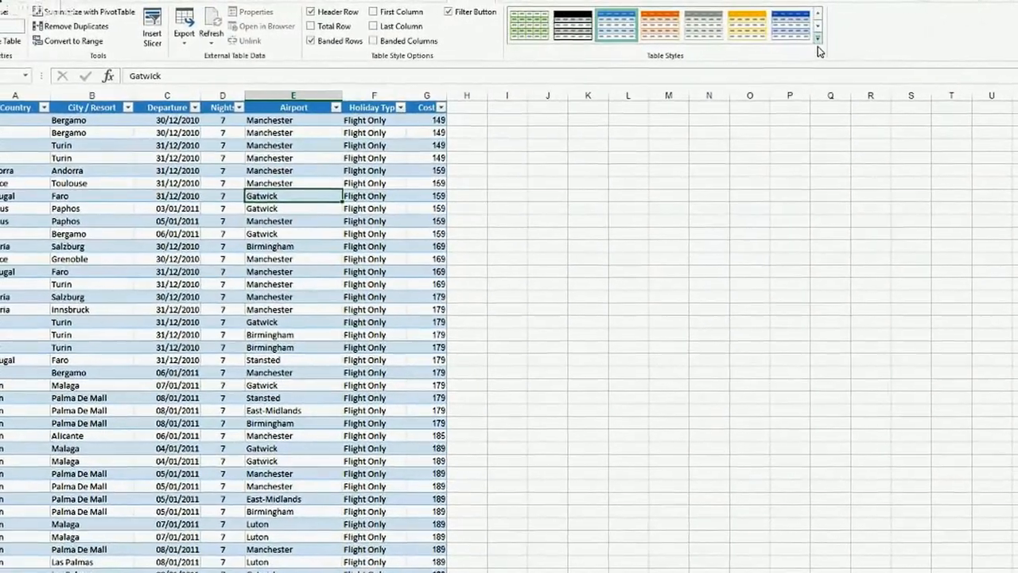
left_click(765, 35)
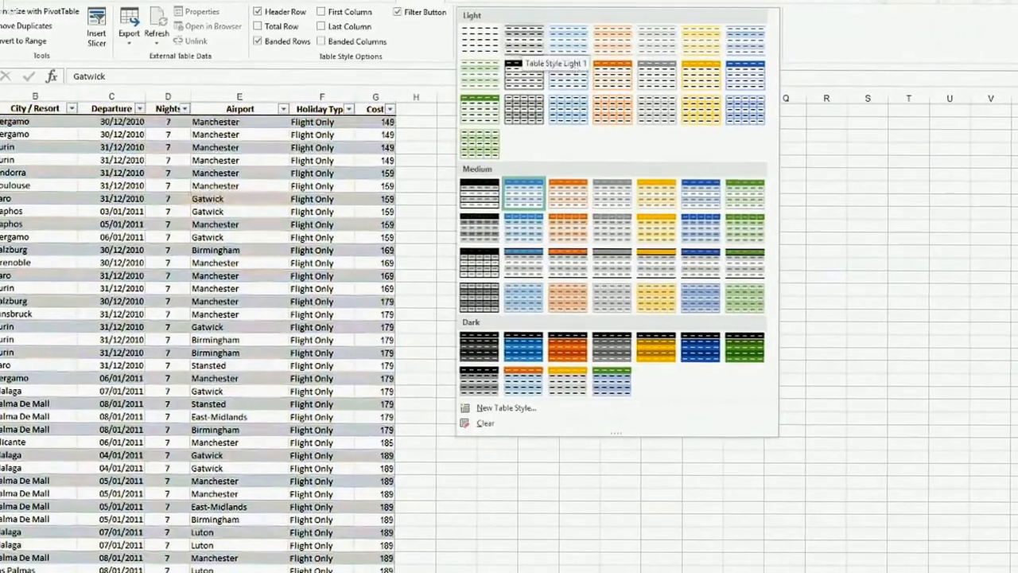
left_click(463, 41)
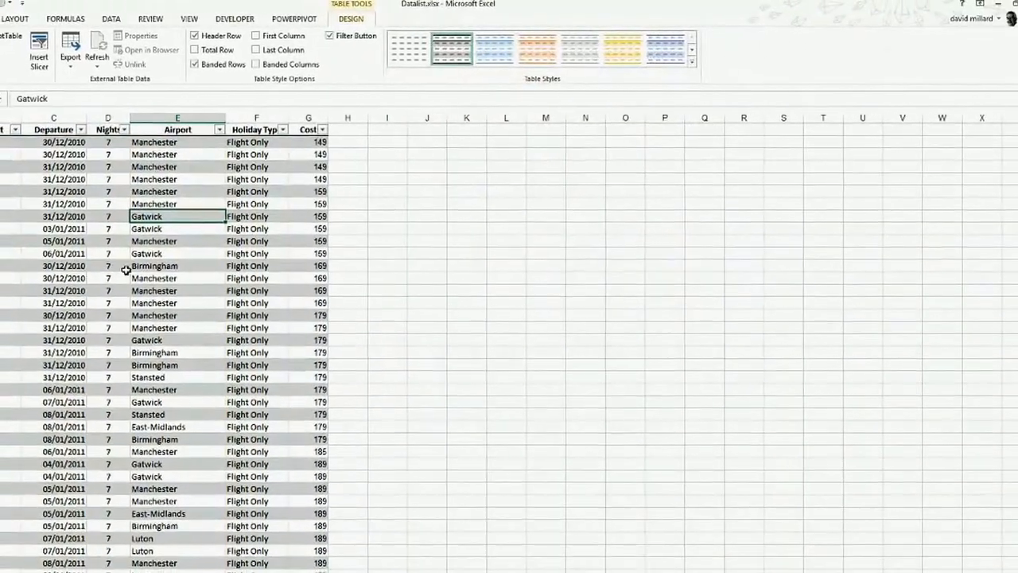
left_click(180, 265)
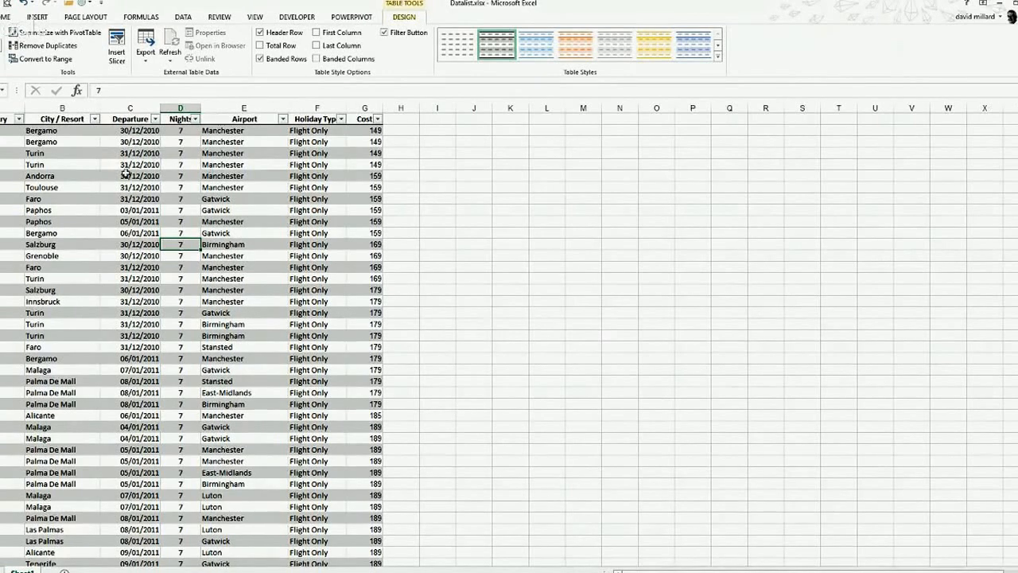
left_click_drag(127, 166, 135, 174)
left_click(55, 244)
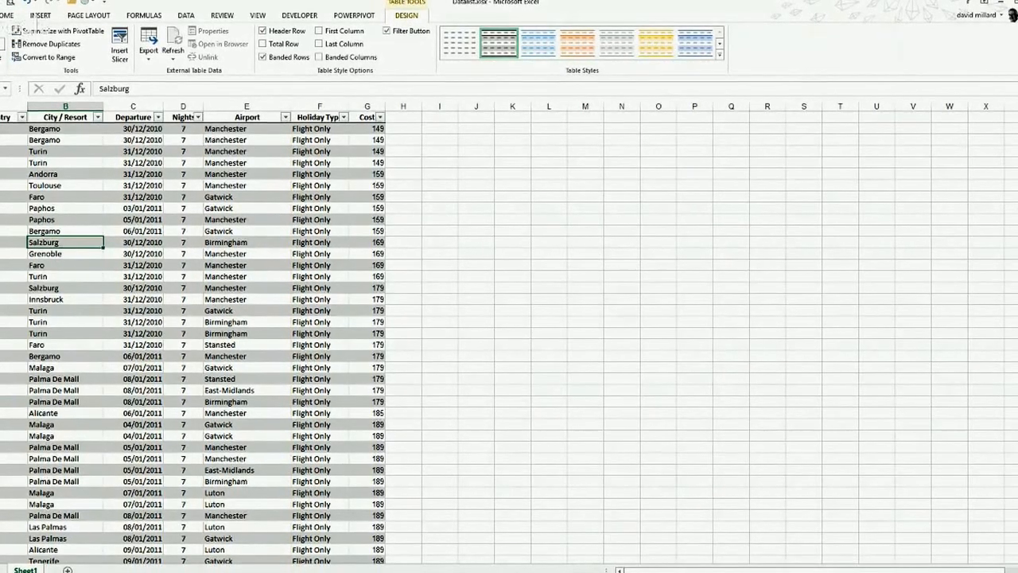
left_click_drag(1013, 140, 1013, 140)
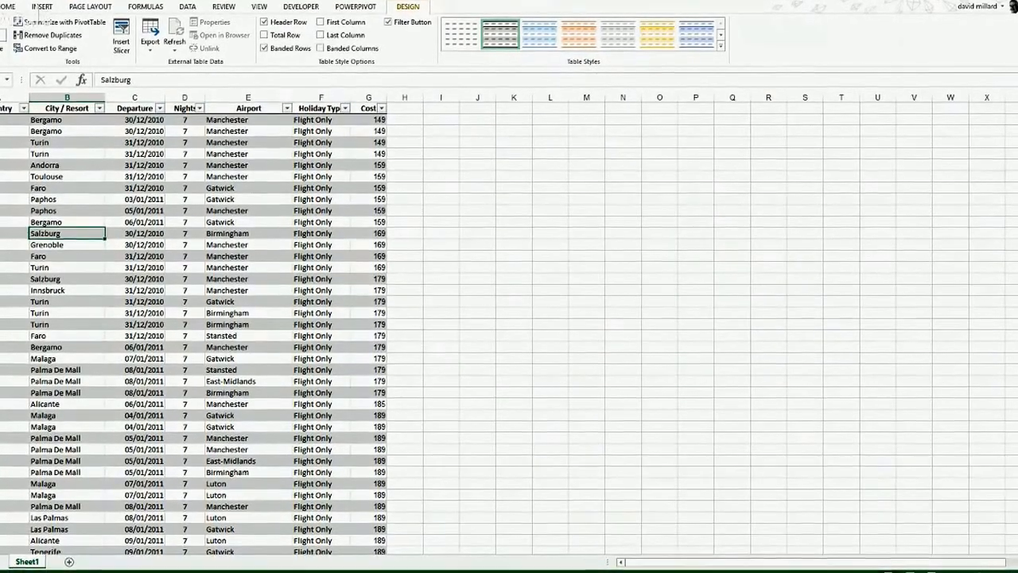
mouse_move(1012, 131)
left_mouse_down()
mouse_move(1013, 144)
mouse_move(1012, 131)
left_mouse_up()
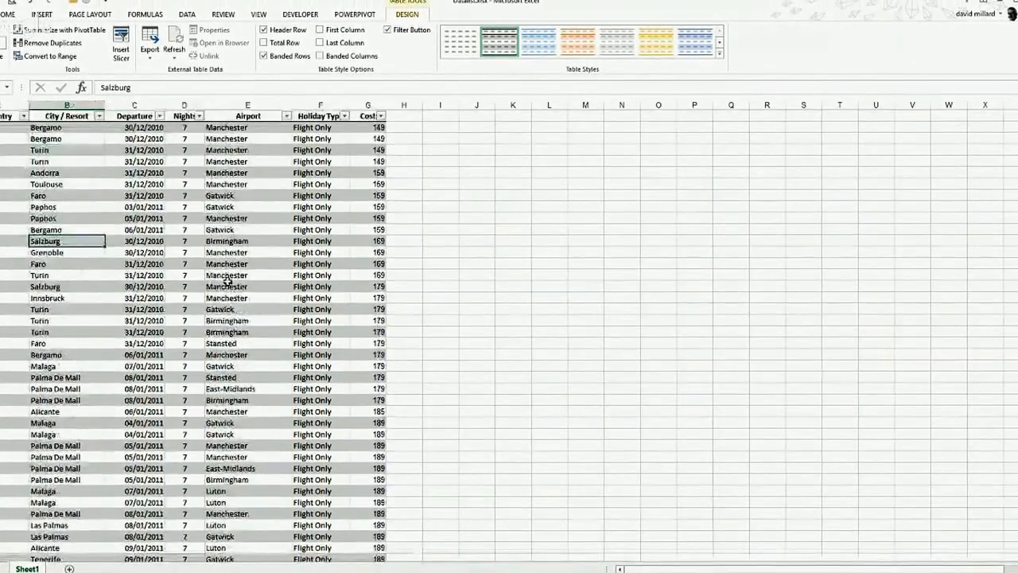
left_click(485, 288)
left_click_drag(1012, 132, 1012, 132)
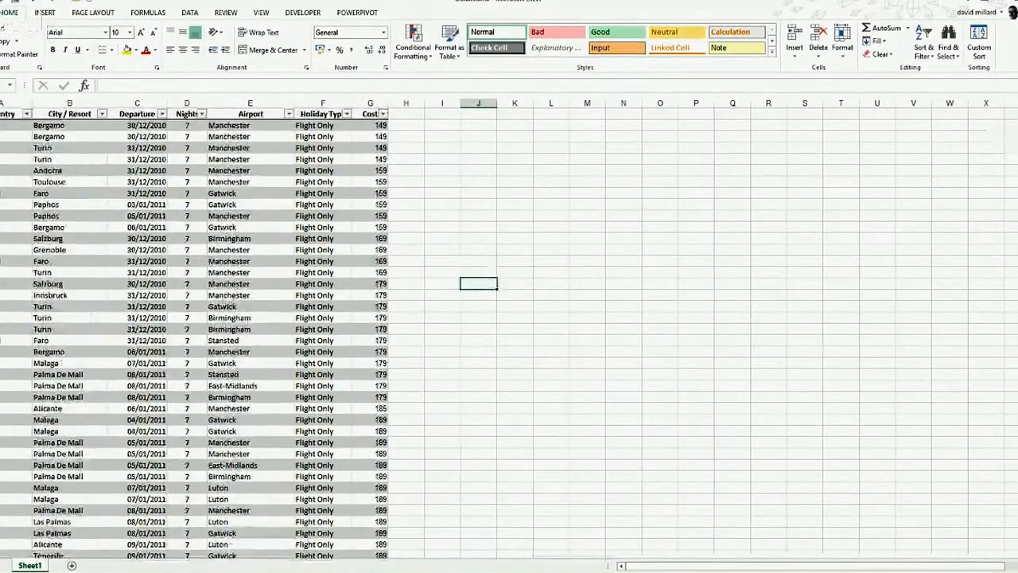
Remove duplicate rows from the table, comparing all columns from Country to Cost, with the data marked as having headers.
left_click(230, 227)
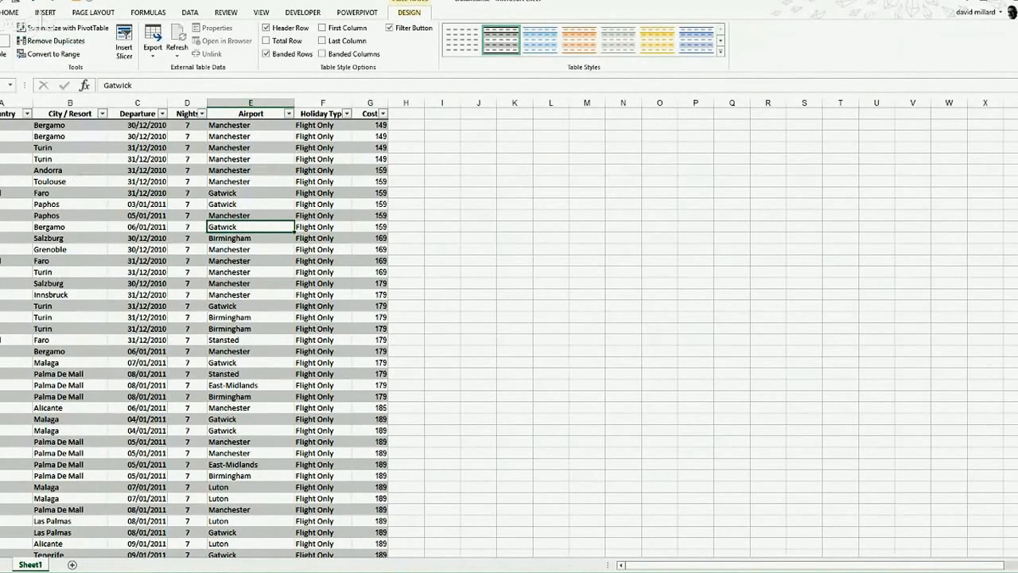
mouse_move(1017, 117)
left_mouse_down()
mouse_move(1017, 130)
mouse_move(1017, 112)
left_mouse_up()
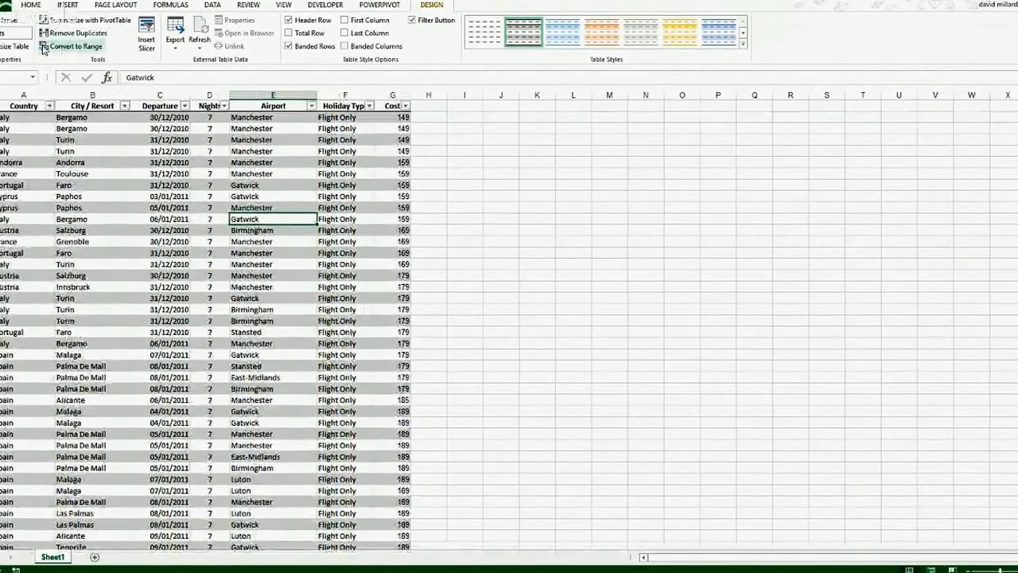
left_click(58, 36)
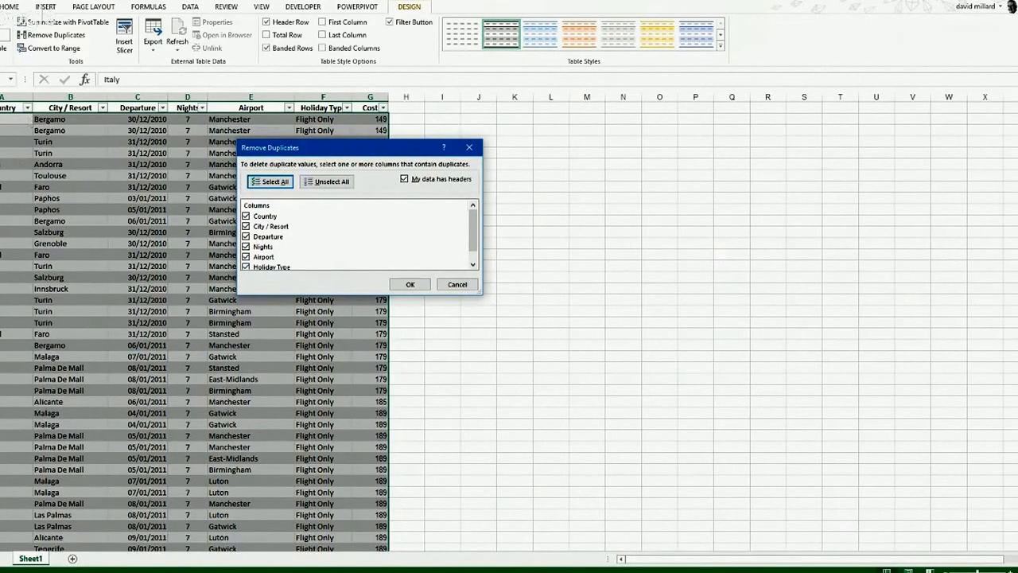
left_click_drag(472, 231, 473, 234)
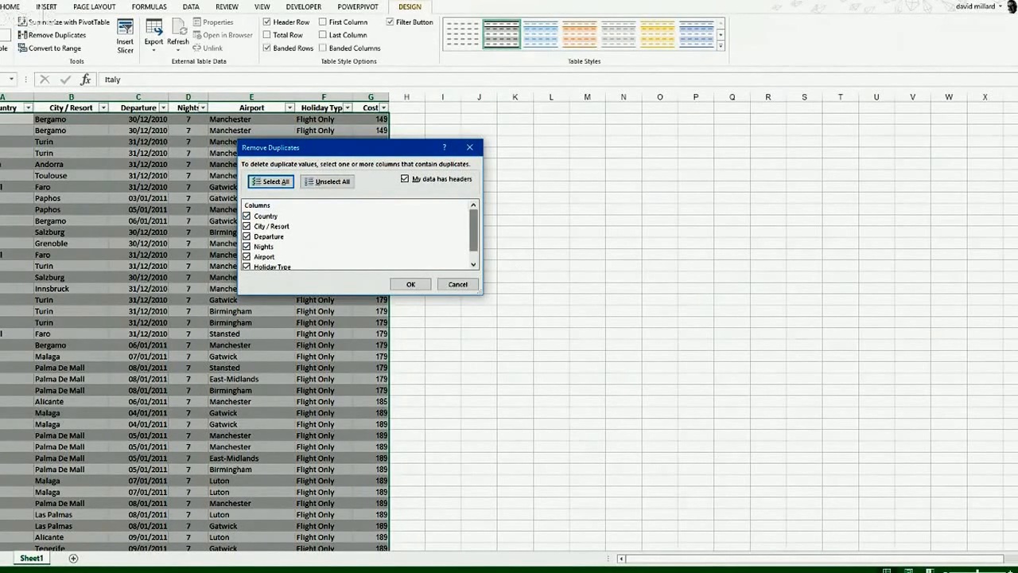
left_click_drag(473, 232, 474, 241)
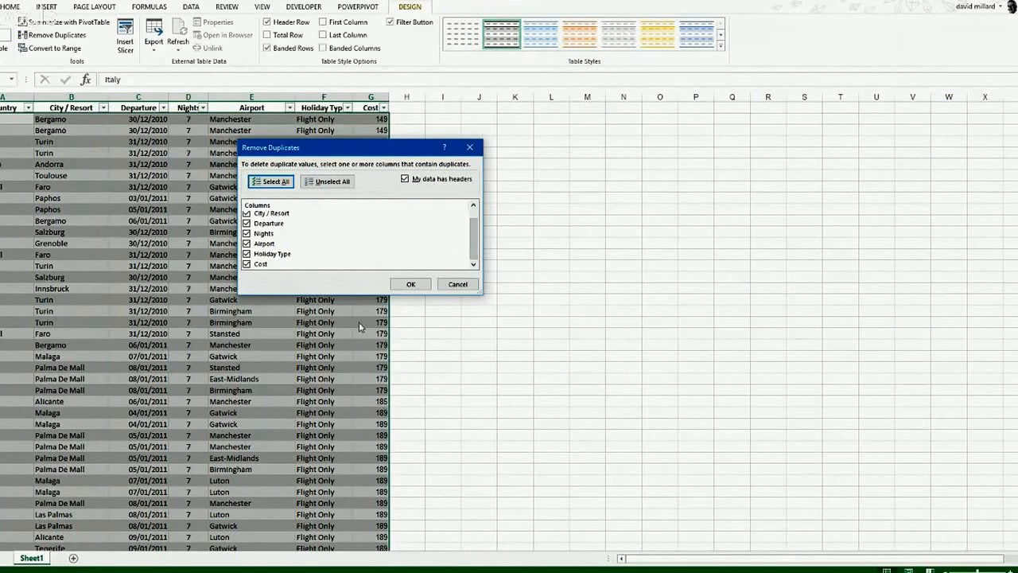
left_click(407, 286)
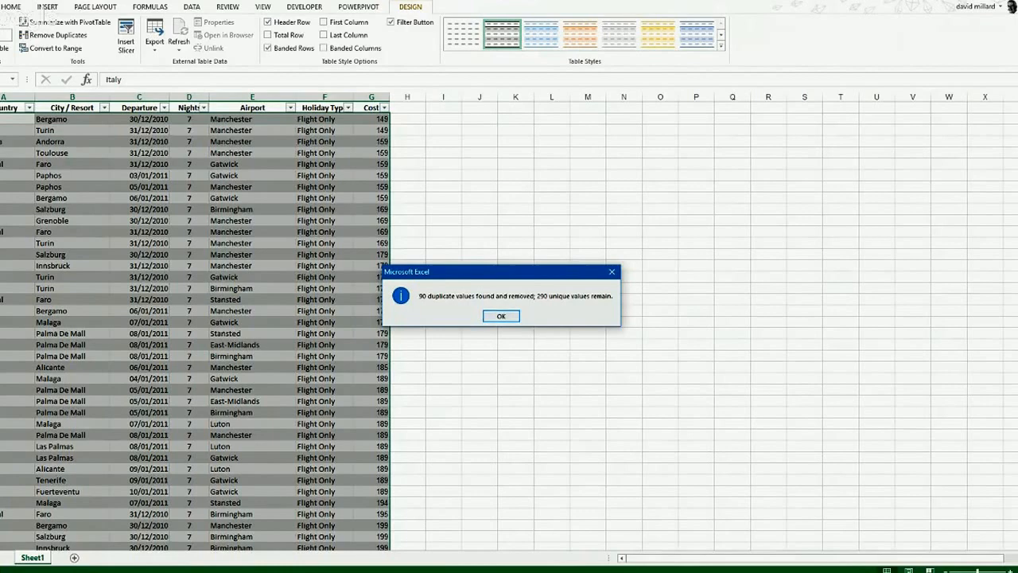
left_click(499, 317)
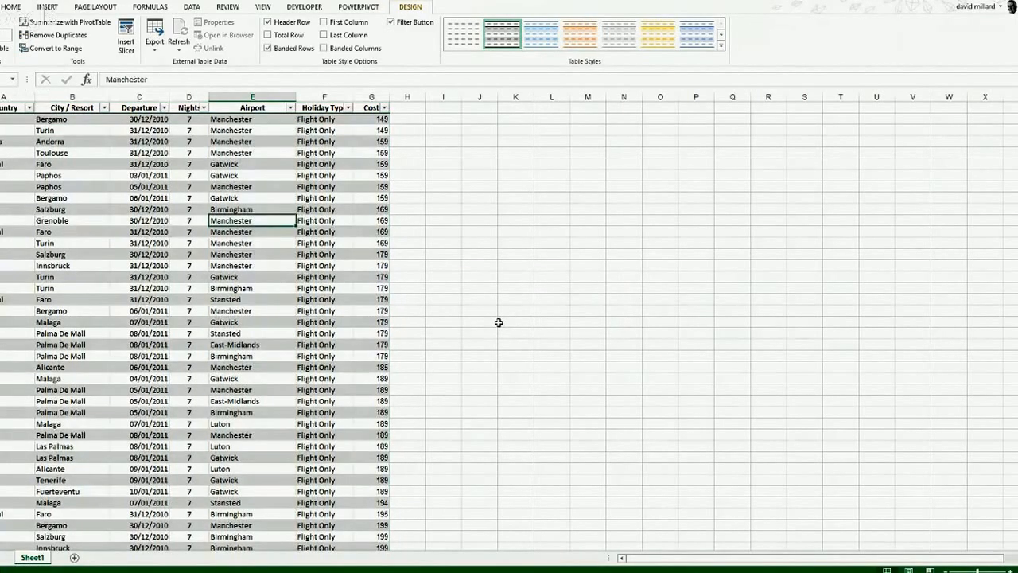
Go to the end of the table and add a total row beneath the last record.
left_click(151, 187)
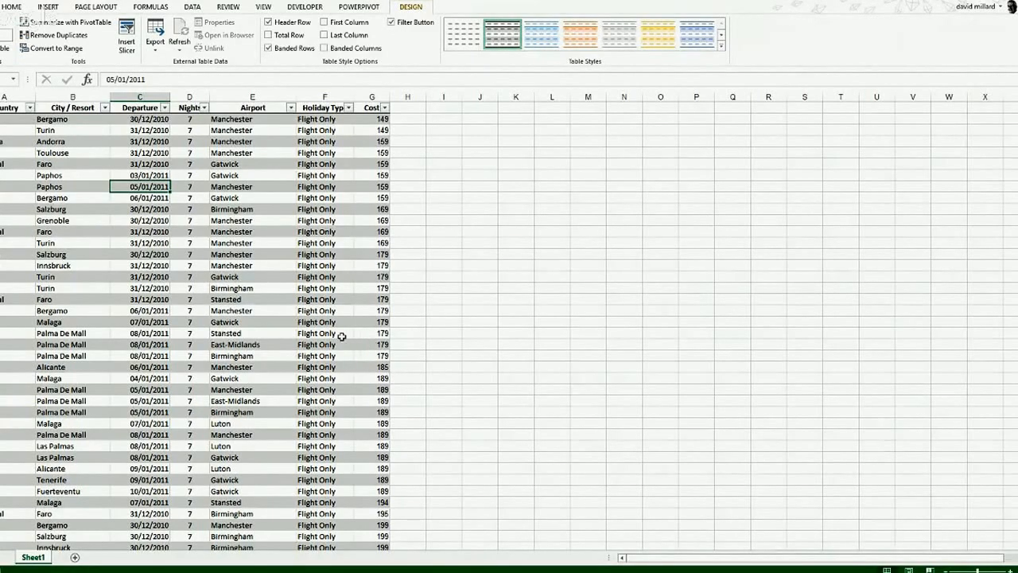
left_click_drag(1017, 134, 1017, 466)
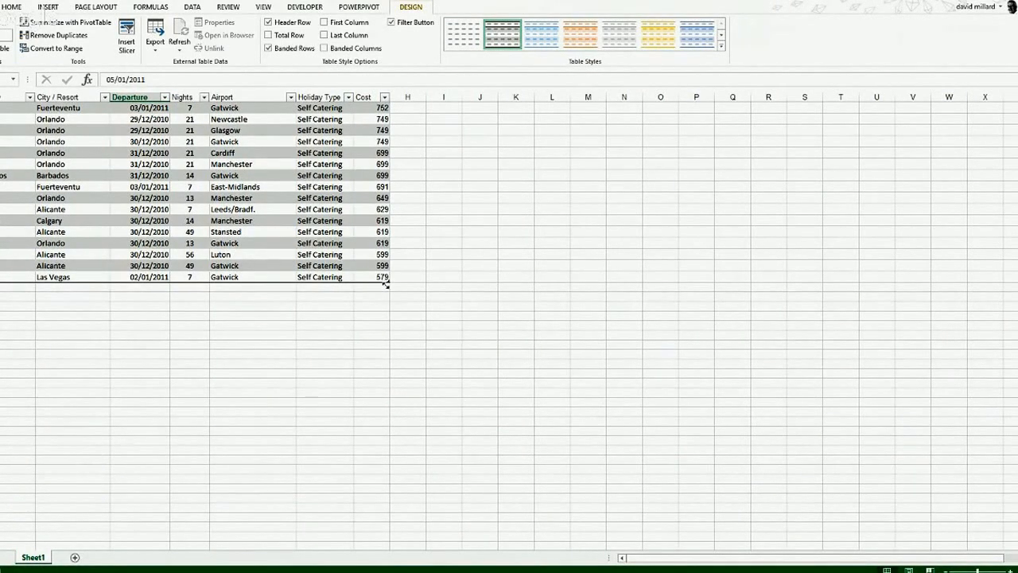
mouse_move(386, 283)
left_mouse_down()
mouse_move(400, 332)
mouse_move(469, 334)
mouse_move(400, 311)
mouse_move(400, 371)
mouse_move(395, 283)
mouse_move(395, 383)
mouse_move(389, 297)
mouse_move(444, 285)
mouse_move(539, 295)
mouse_move(395, 289)
mouse_move(391, 280)
left_mouse_up()
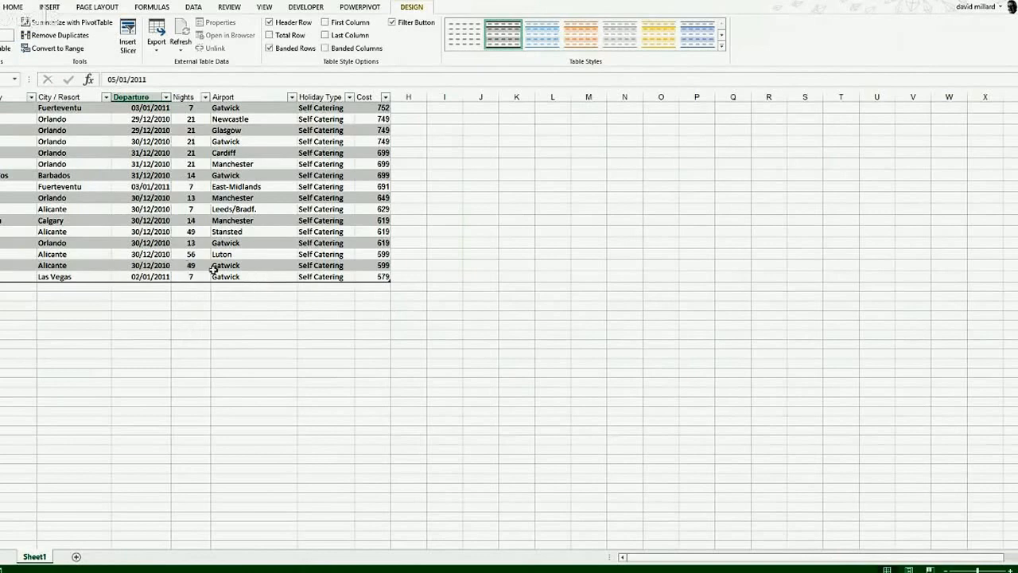
left_click(194, 295)
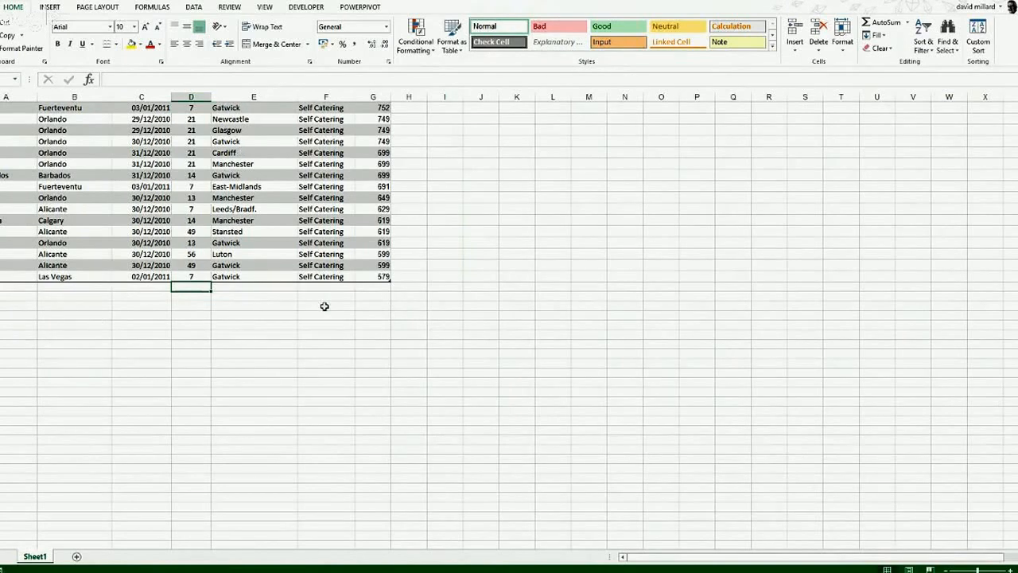
left_click(242, 245)
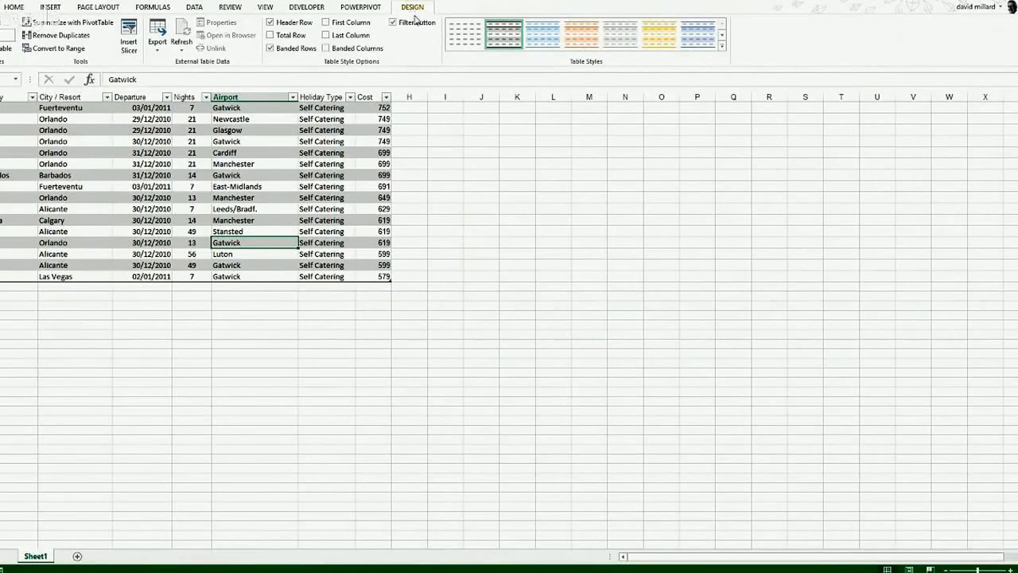
left_click(269, 35)
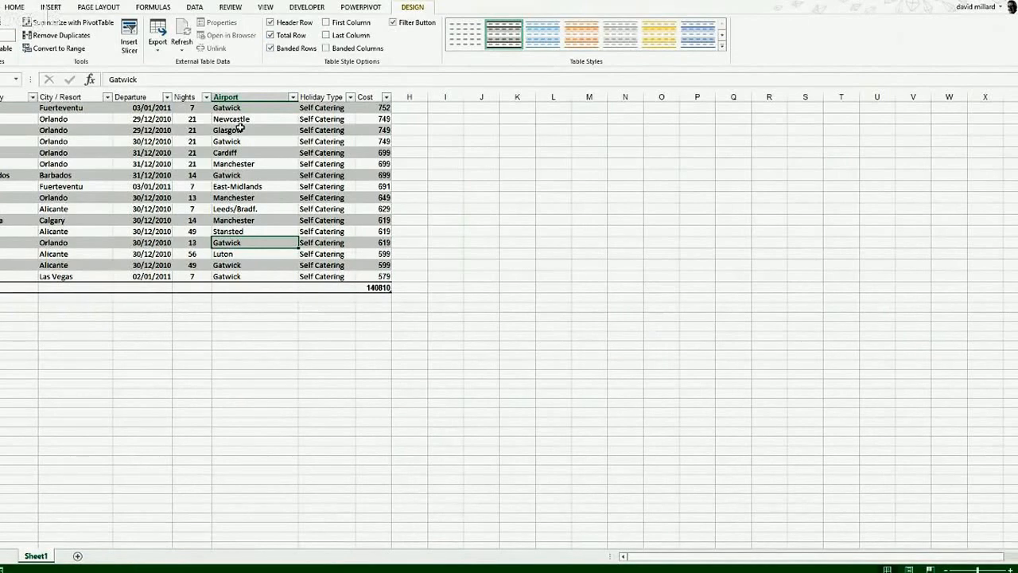
Set the total row's calculation for the Nights column to Average.
left_click(190, 291)
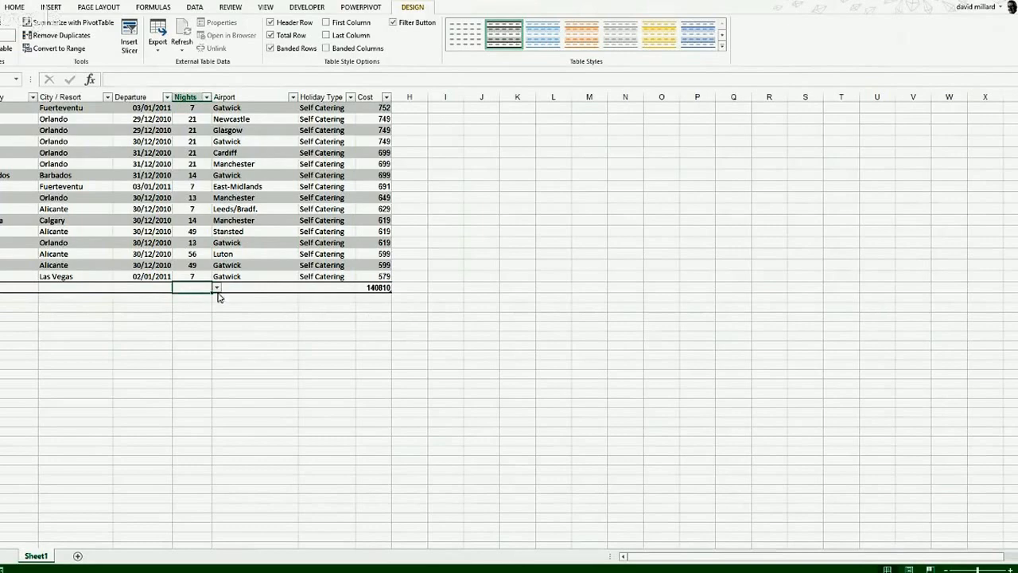
left_click(217, 287)
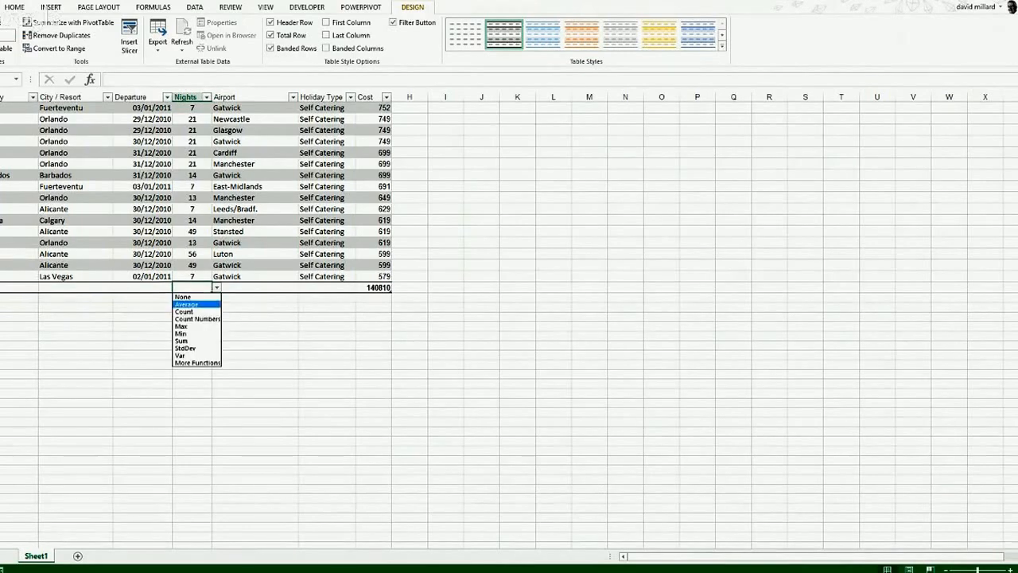
left_click(186, 304)
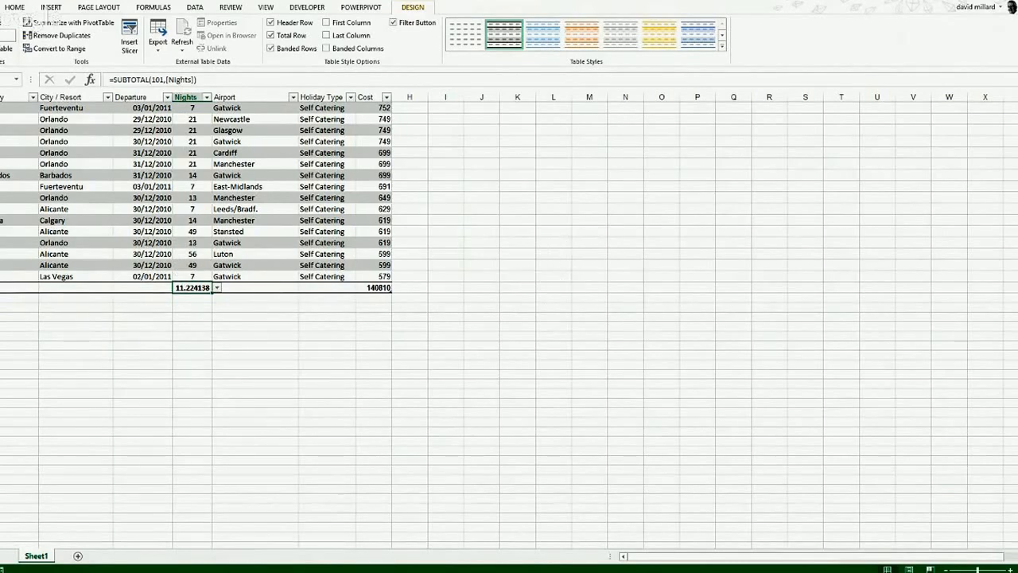
Replace the Total label under the Country column with a Count calculation.
left_click(4, 288)
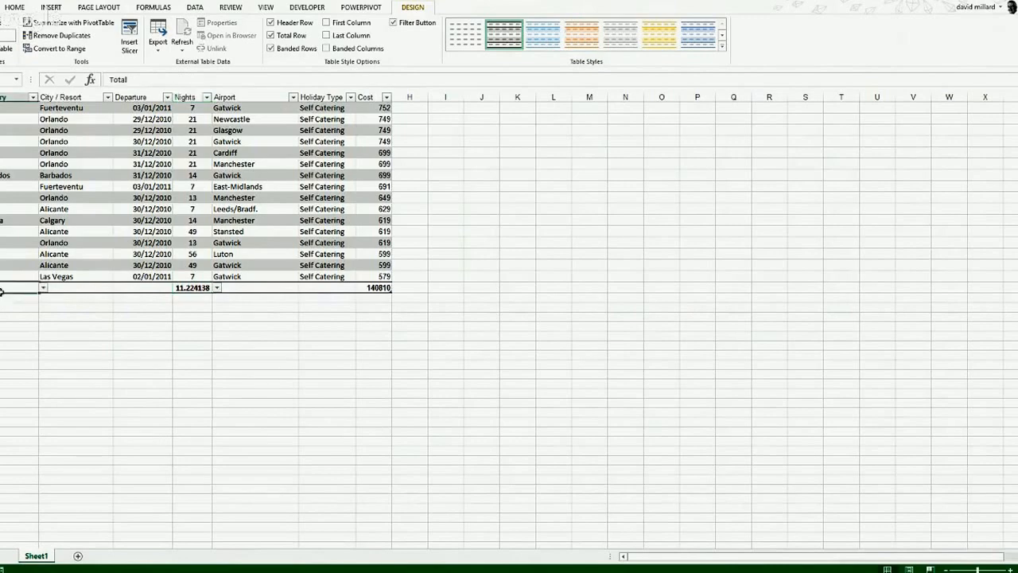
left_click(42, 290)
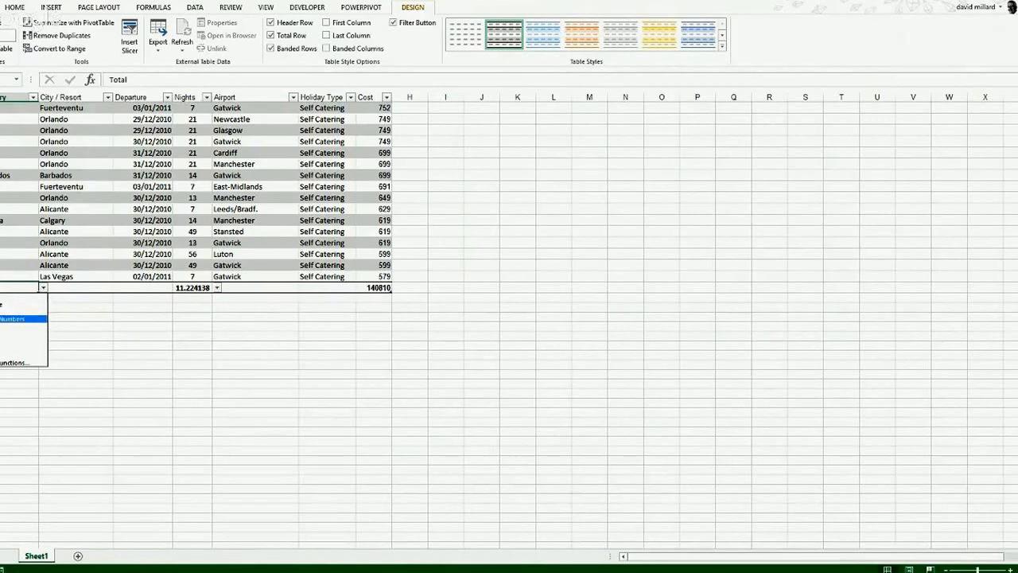
left_click(24, 311)
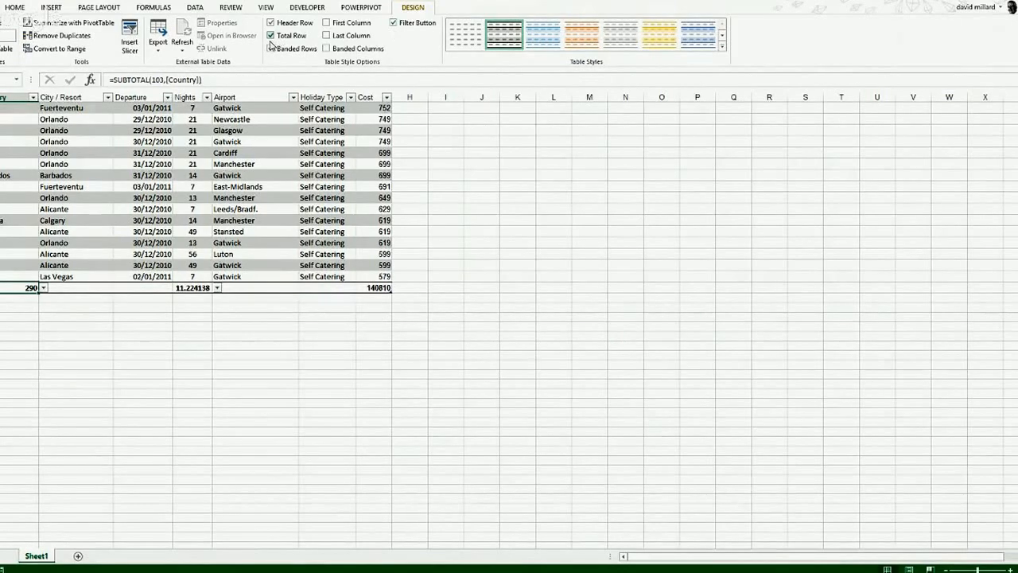
Switch the table's total row off and back on.
left_click(271, 36)
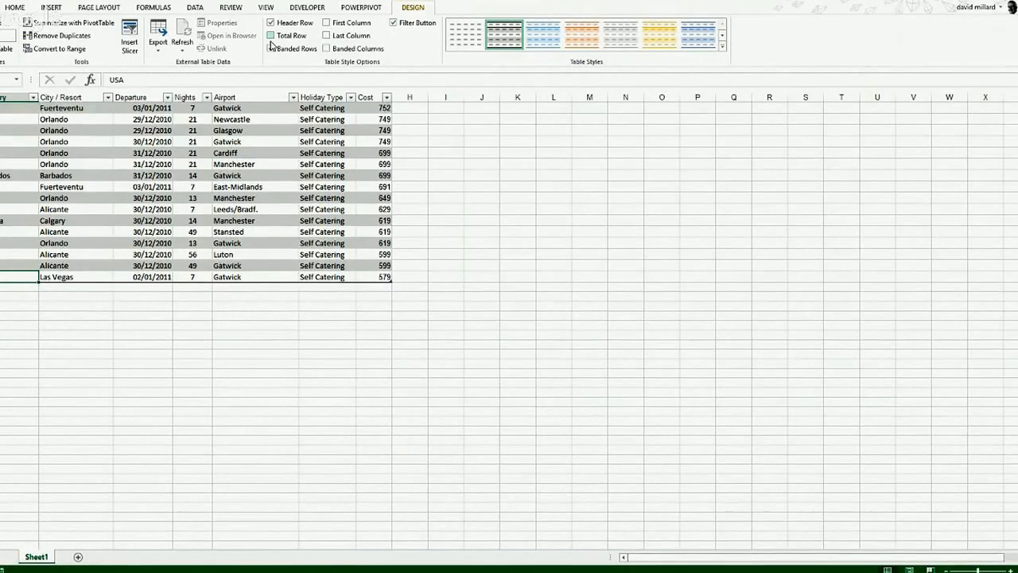
left_click(271, 36)
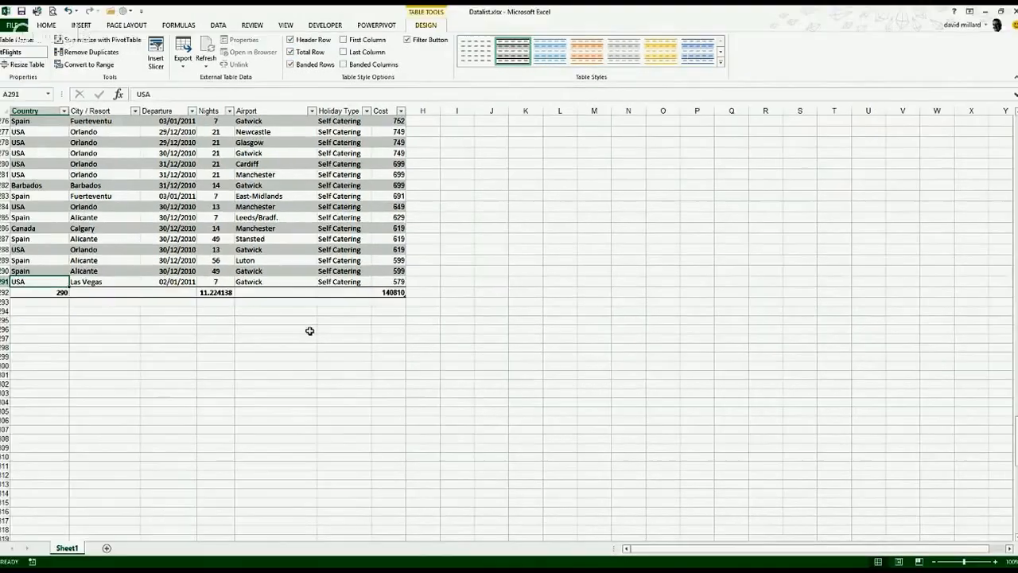
Filter the table's Country column to show only the Portugal records.
left_click(62, 114)
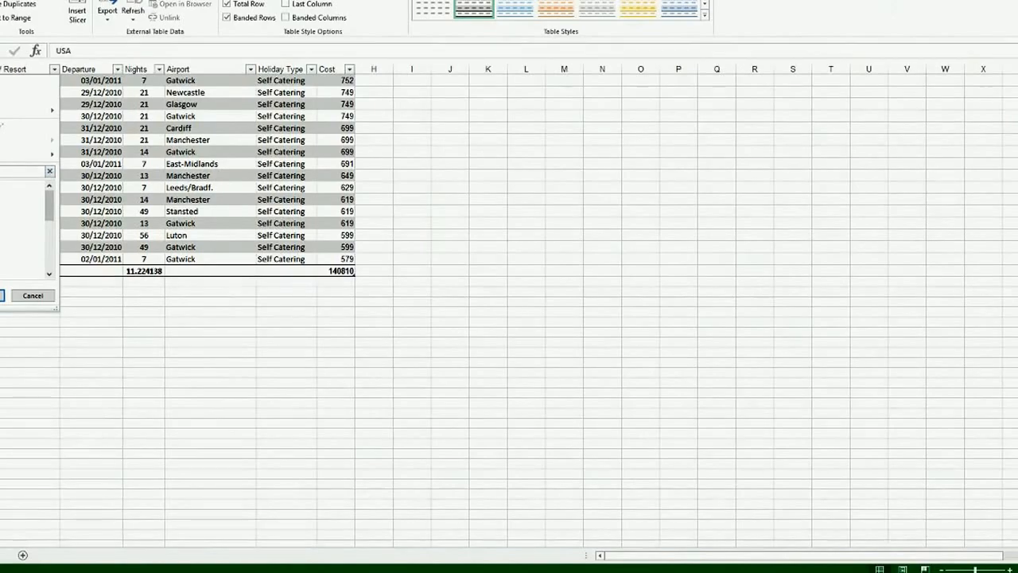
type("usa")
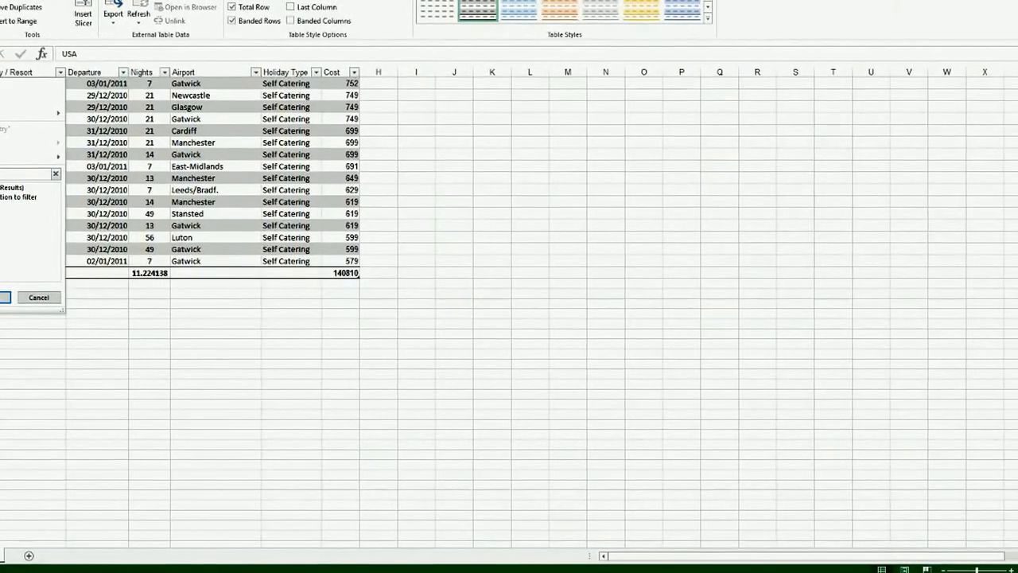
left_click(4, 297)
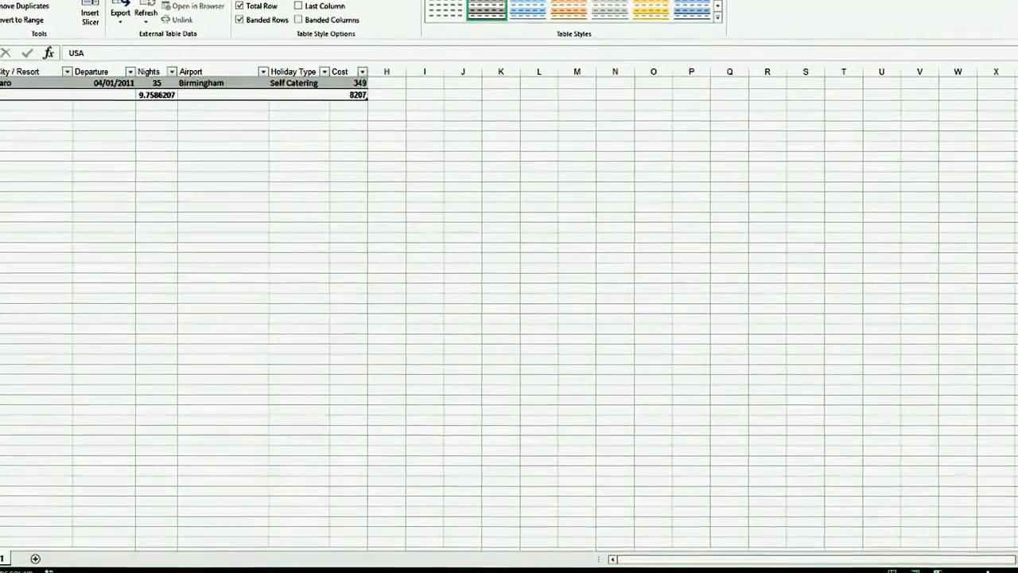
left_click_drag(1017, 404, 1017, 332)
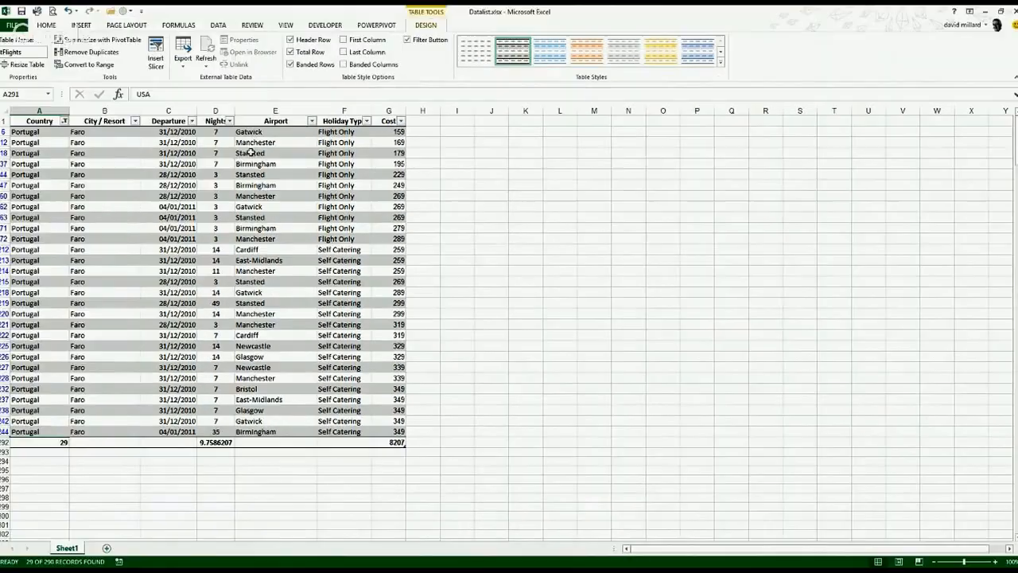
Filter the Airport column to show only Gatwick among the Portugal records.
left_click(311, 123)
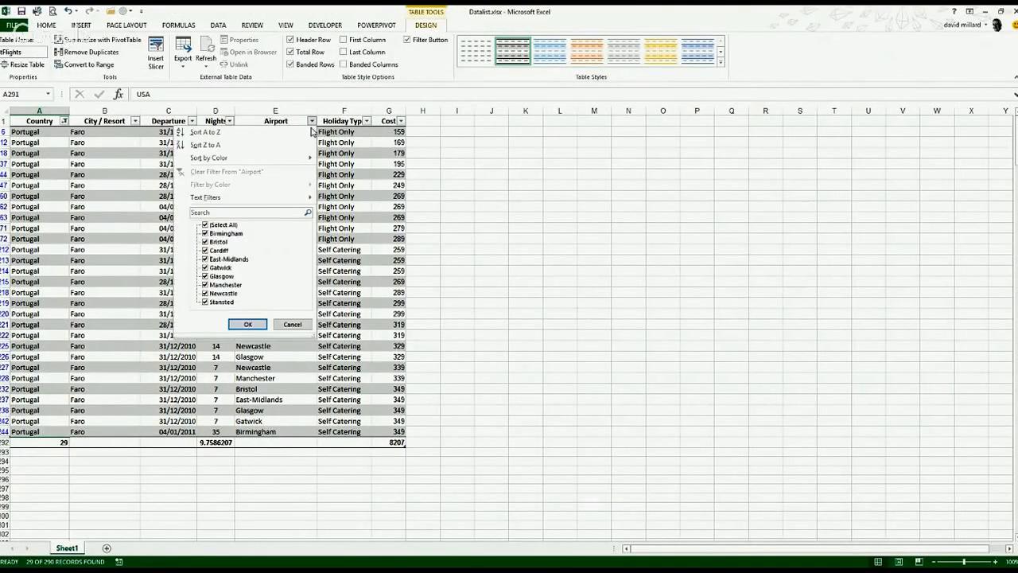
left_click(205, 225)
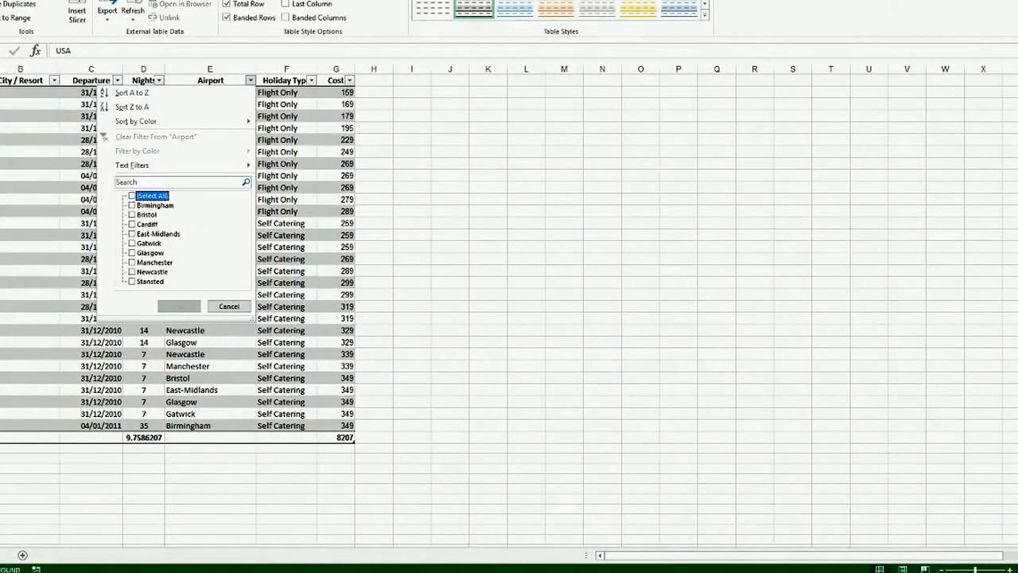
left_click(132, 242)
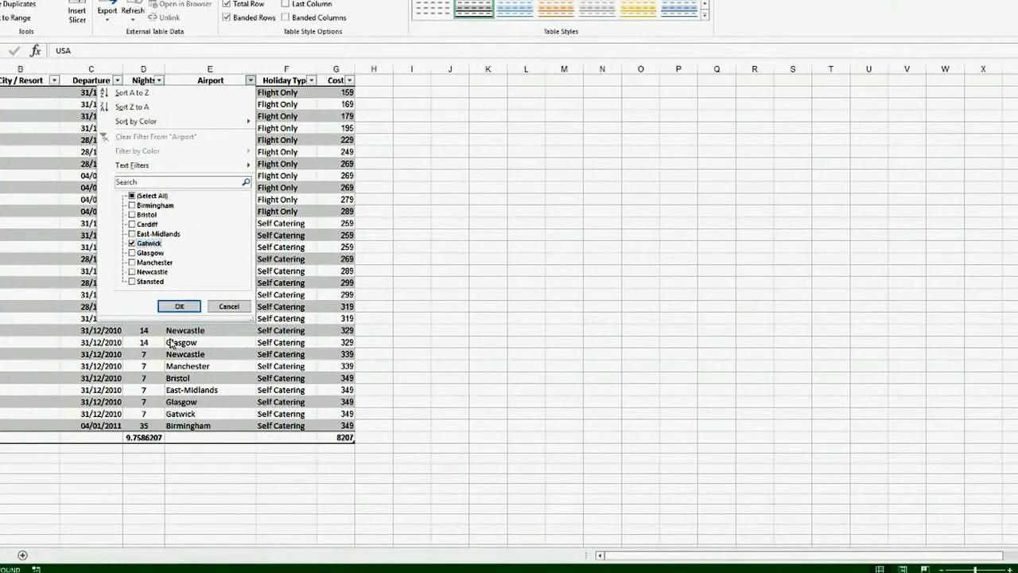
left_click(179, 306)
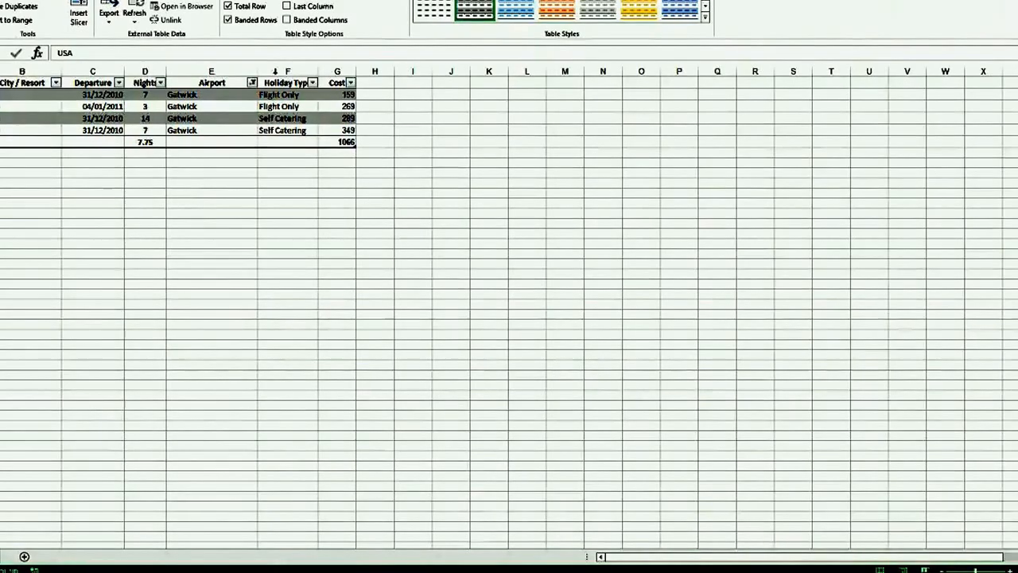
Clear the filters from the Airport and Country columns.
left_click(251, 83)
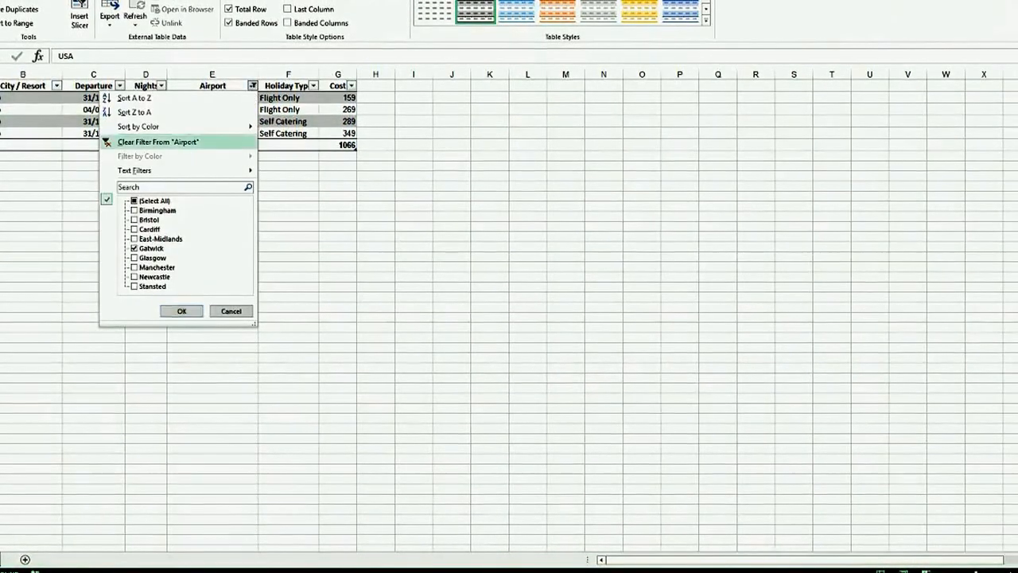
left_click(198, 143)
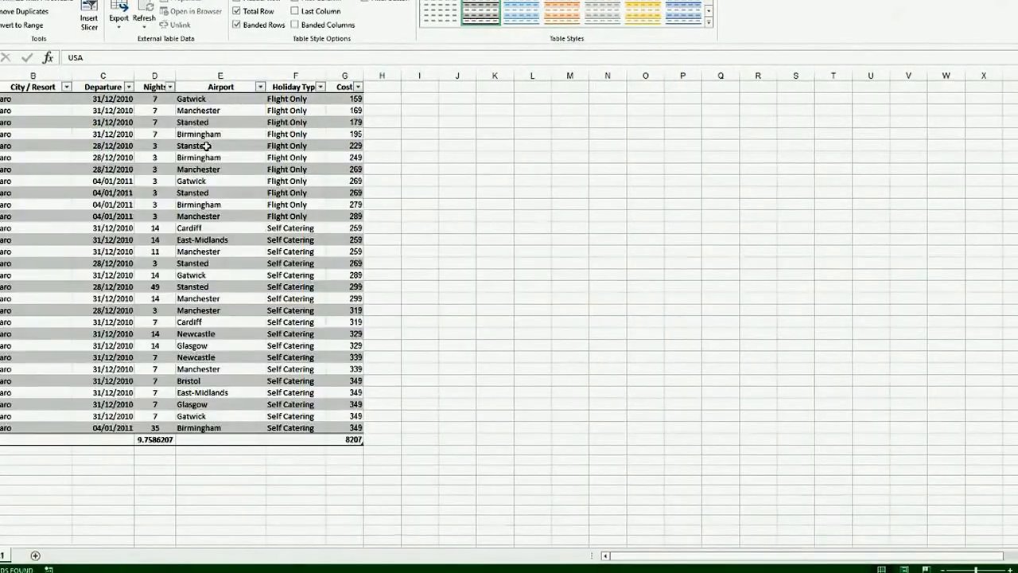
left_click(0, 87)
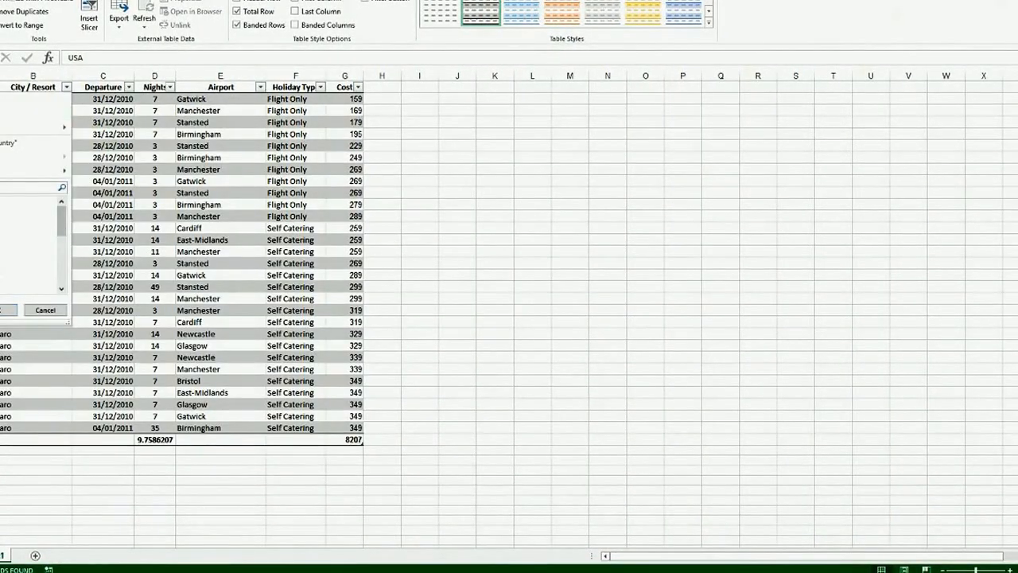
left_click(4, 144)
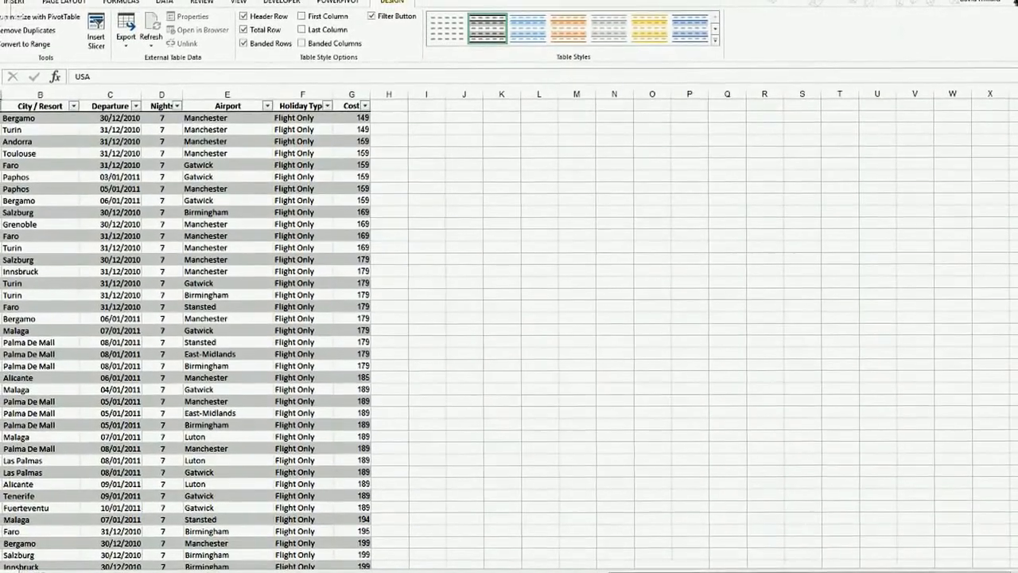
Add a Passengers column directly after Cost by entering its header in H1, and widen the column to fit.
mouse_move(1017, 127)
left_mouse_down()
mouse_move(1017, 525)
mouse_move(1017, 119)
left_mouse_up()
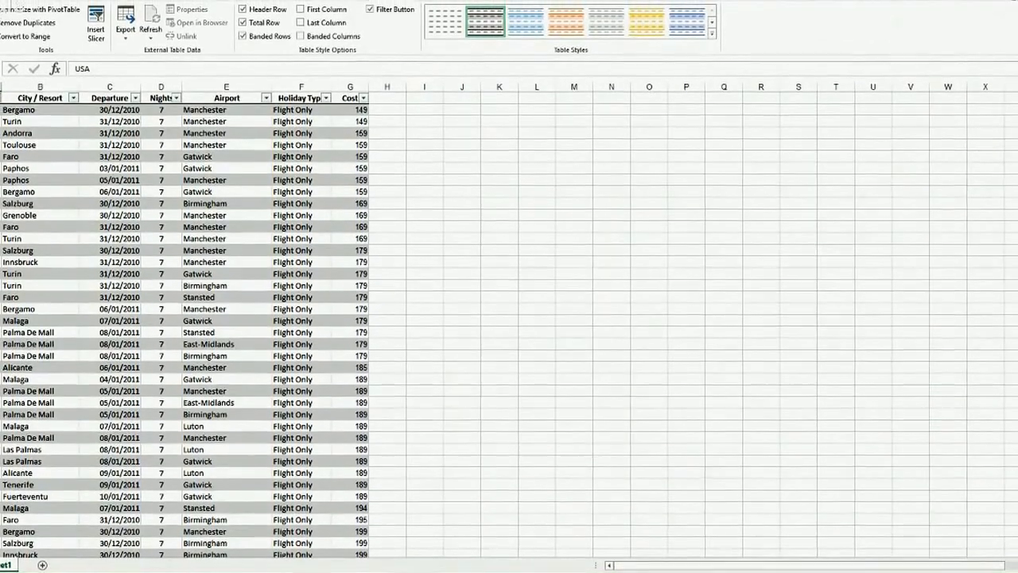
mouse_move(1017, 117)
left_mouse_down()
mouse_move(1017, 541)
mouse_move(1017, 116)
left_mouse_up()
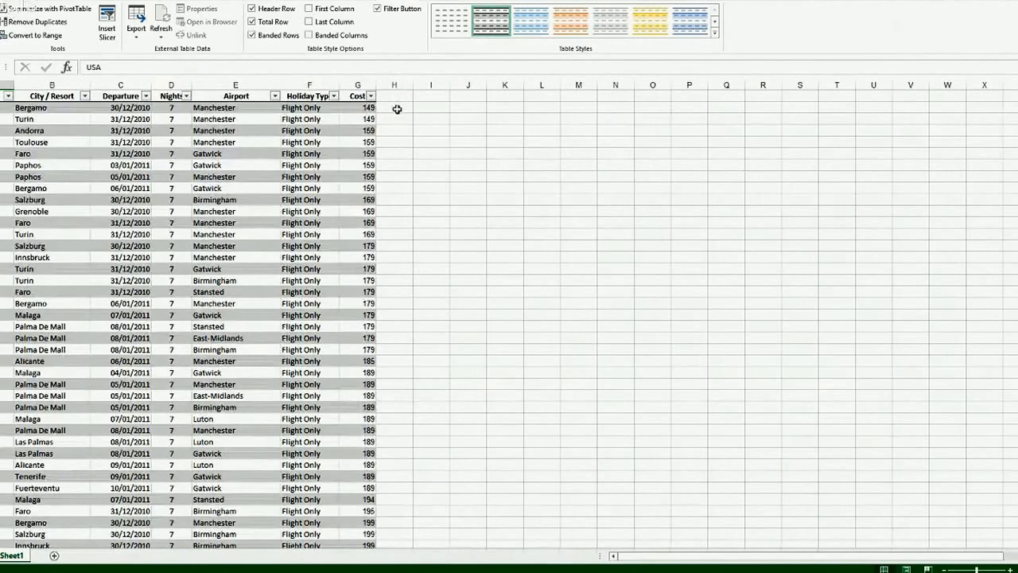
left_click(395, 100)
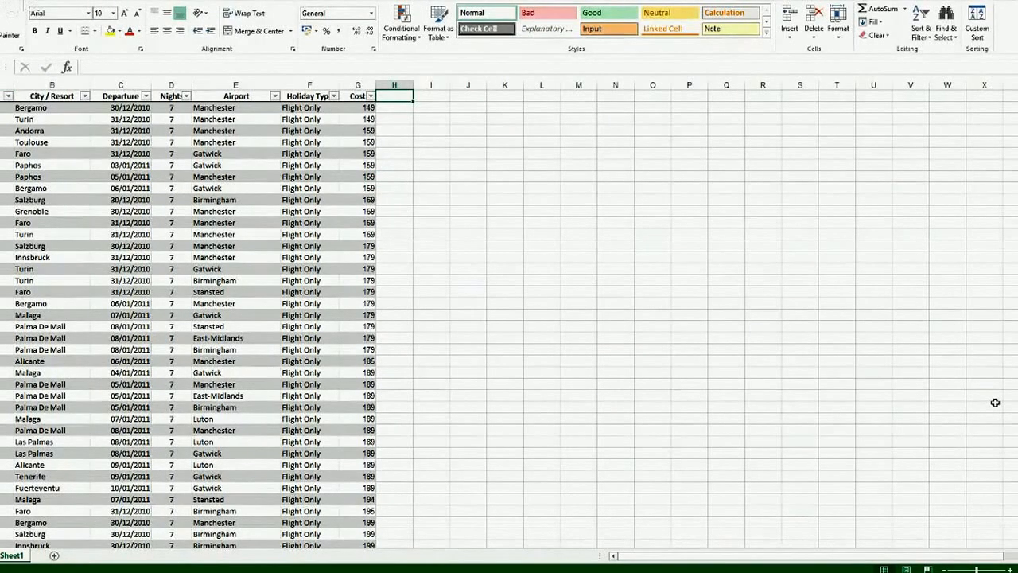
type("Passengers")
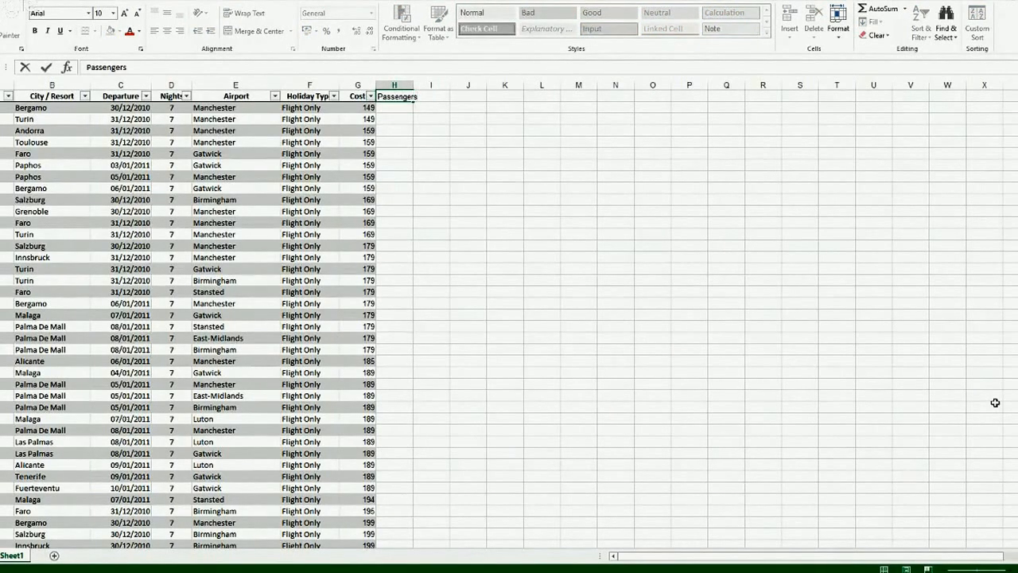
key("Return")
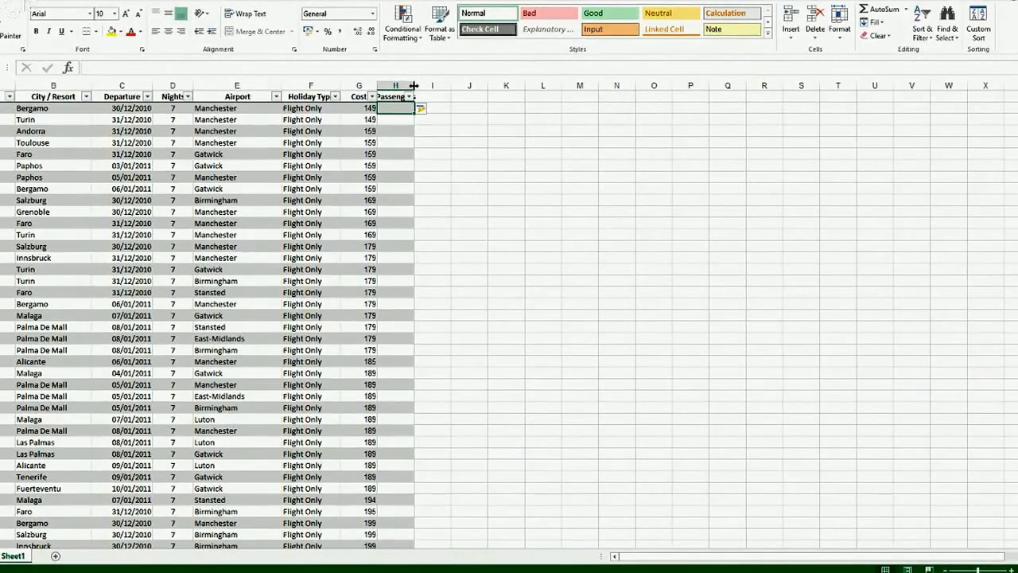
left_click_drag(414, 85, 429, 85)
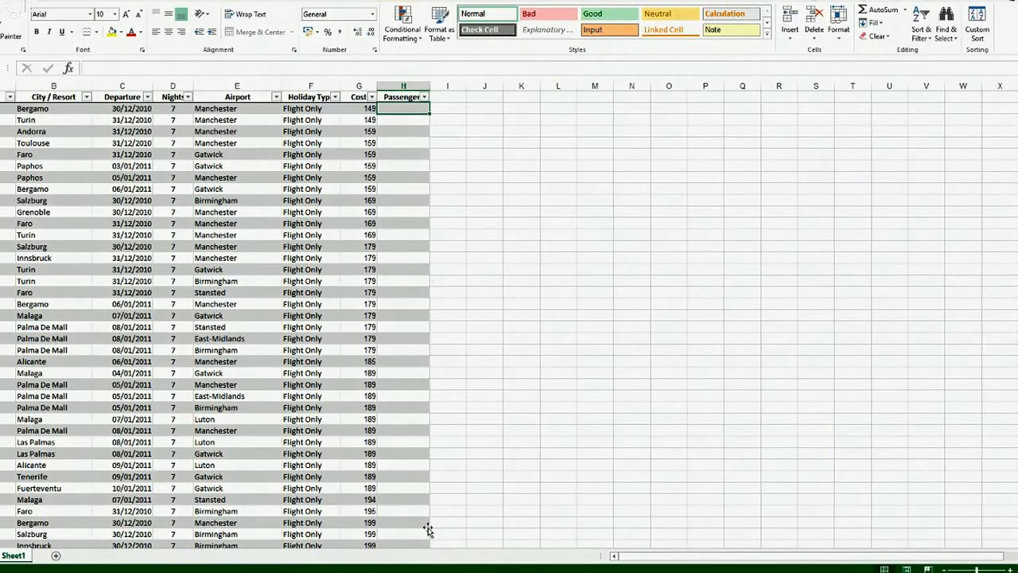
Add a Revenue column beside Passengers by entering its header in I1, and widen the column.
left_click(449, 98)
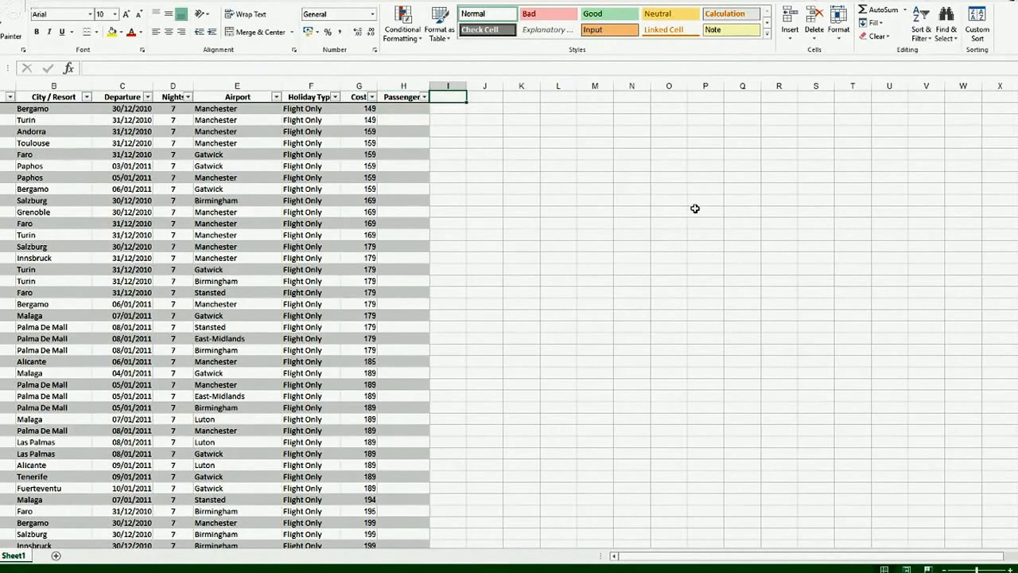
type("Reven")
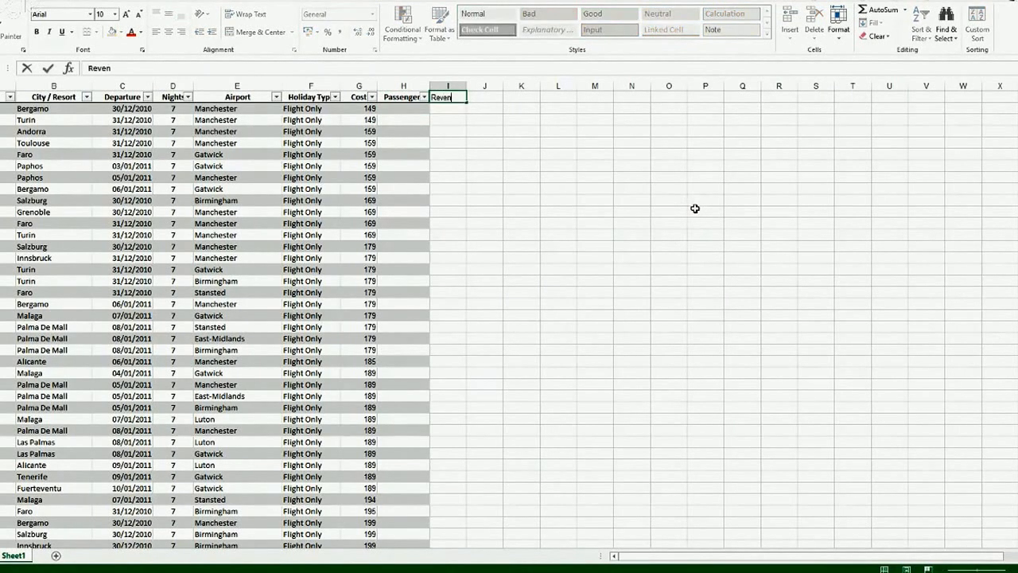
type("ue")
key("Return")
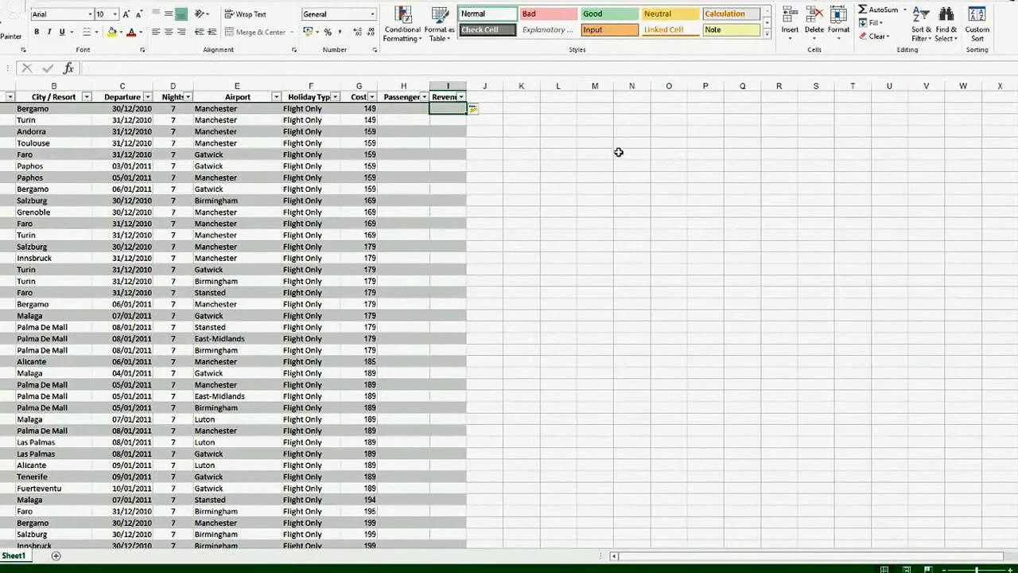
left_click_drag(467, 86, 478, 89)
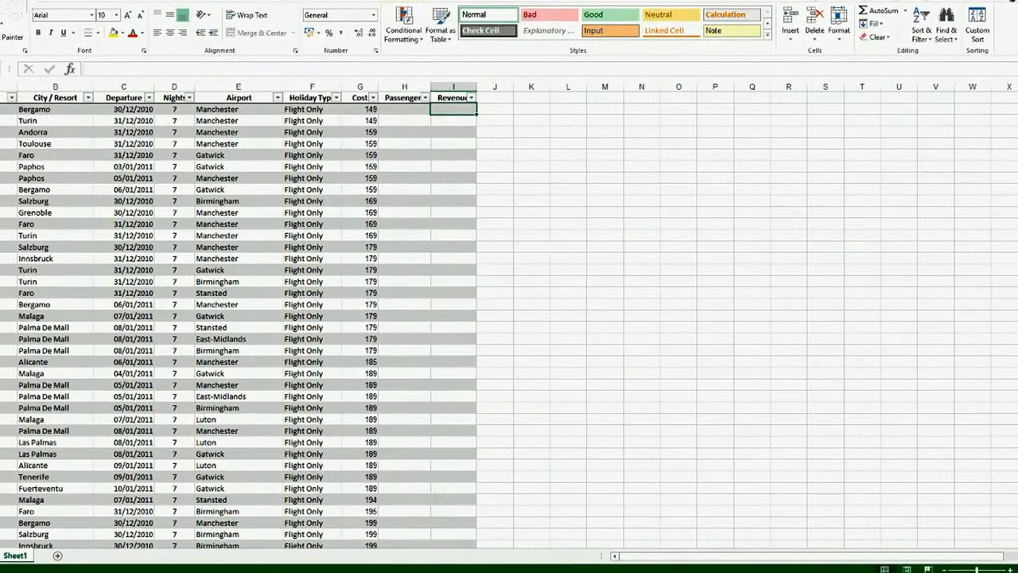
Fill the Passengers column with random numbers using the formula =RANDBETWEEN(1,9) in its first record.
mouse_move(1017, 140)
left_mouse_down()
mouse_move(1017, 516)
mouse_move(1017, 141)
left_mouse_up()
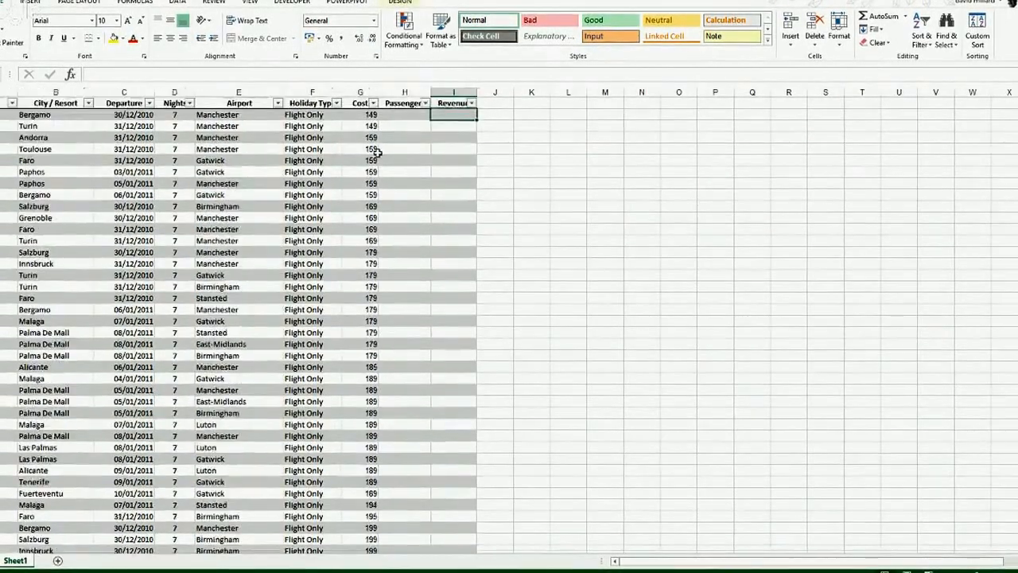
left_click(402, 118)
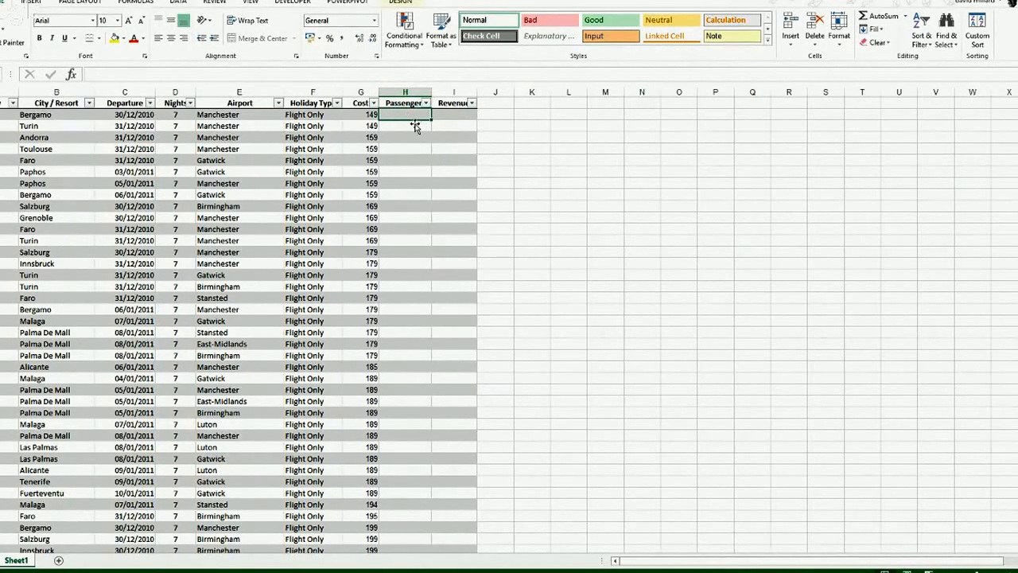
left_click(122, 77)
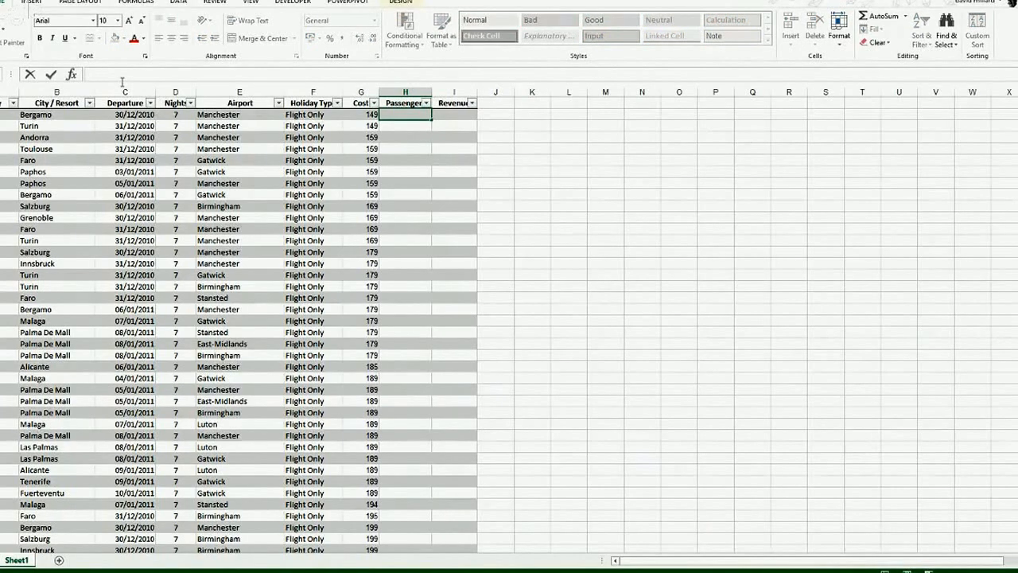
type("=rand")
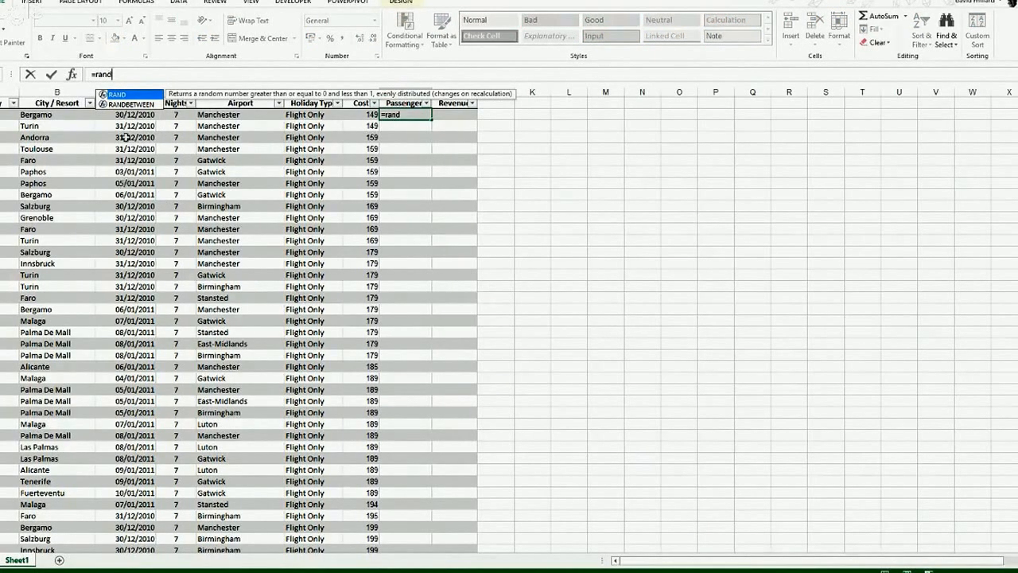
double_click(128, 105)
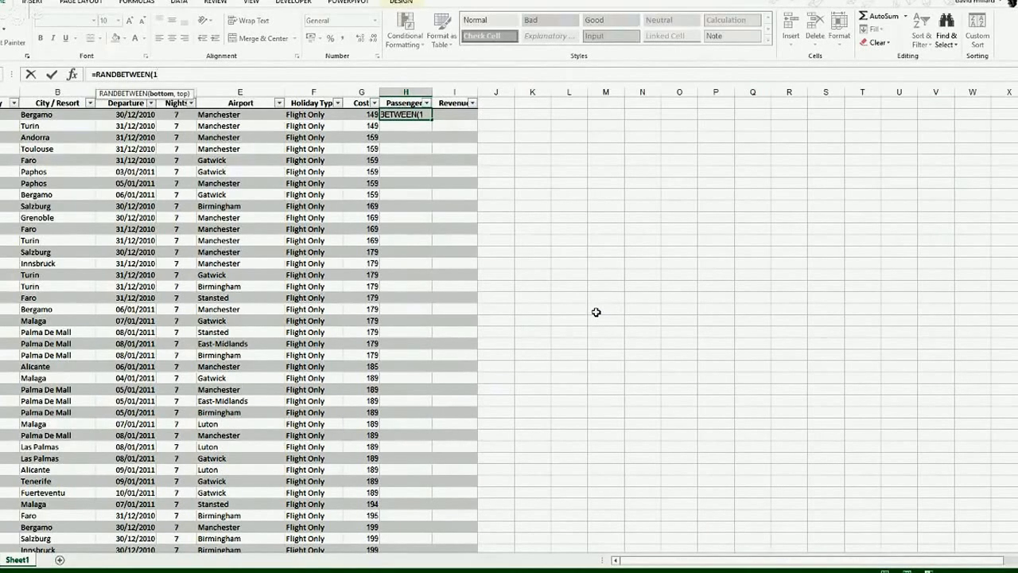
type(",9")
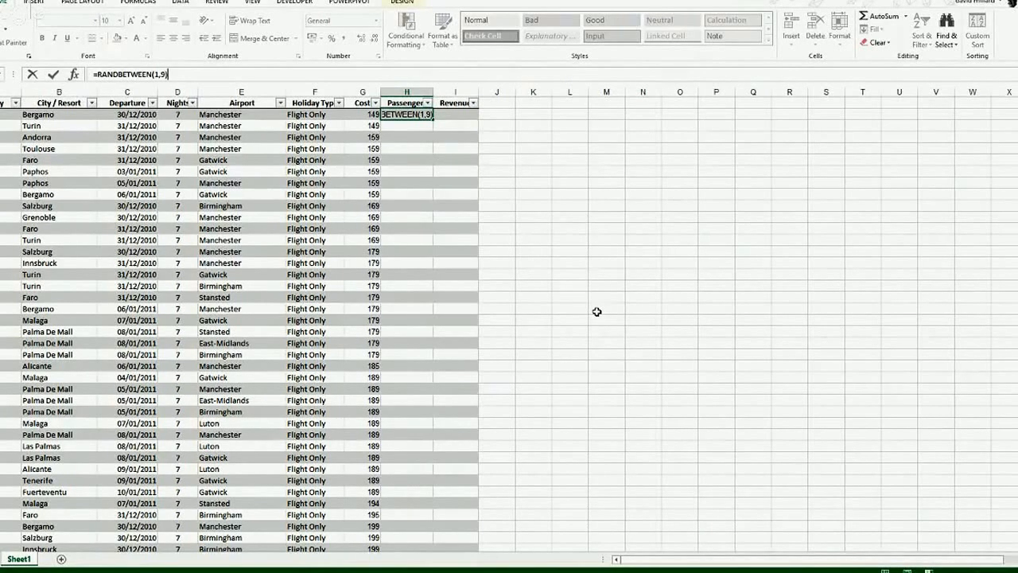
key("Return")
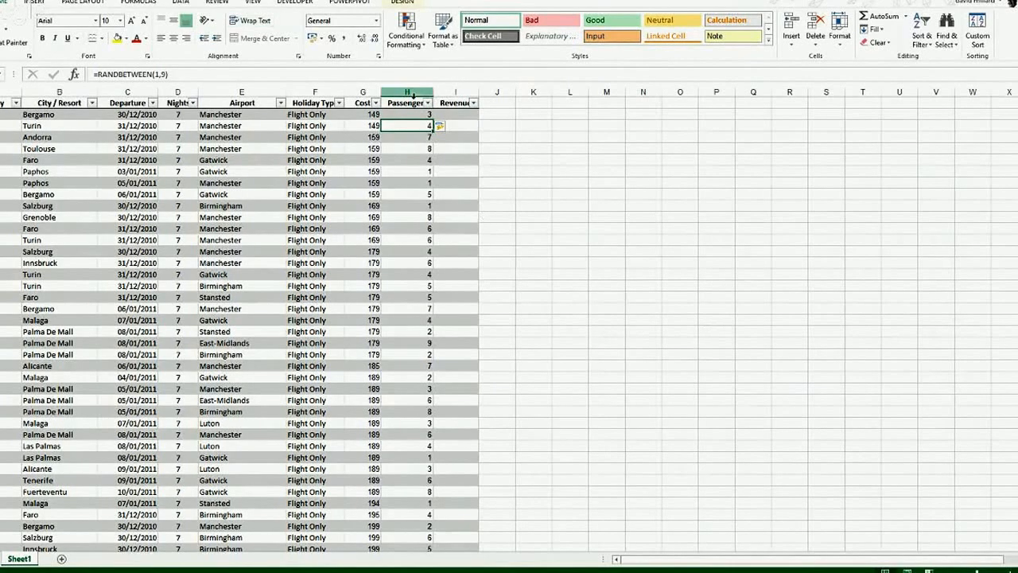
Replace the random-number formulas in all Passengers records with fixed values by copying the cells and pasting them back as values.
left_click_drag(417, 159, 417, 152)
left_click(411, 119)
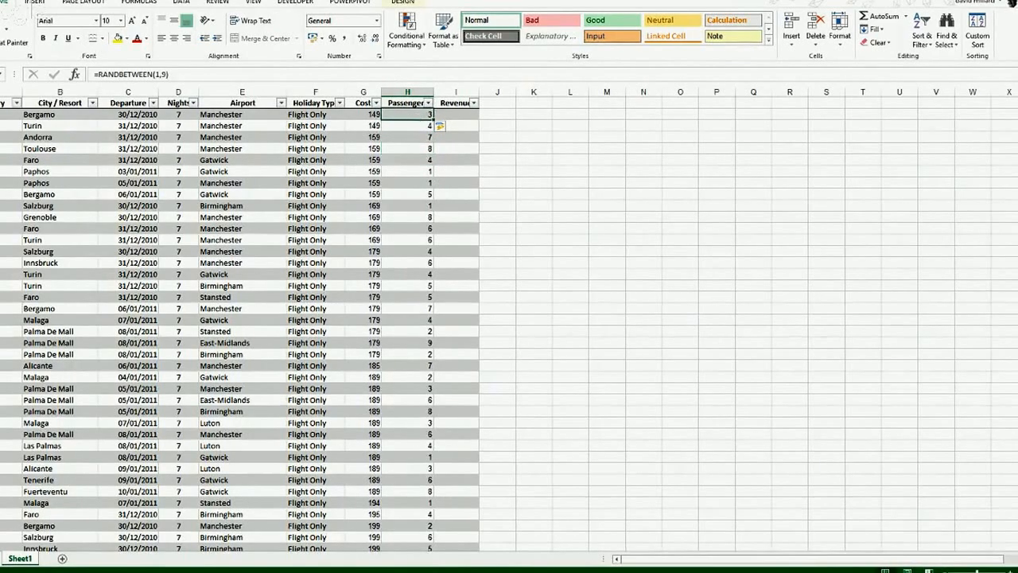
left_click_drag(1017, 124, 1017, 126)
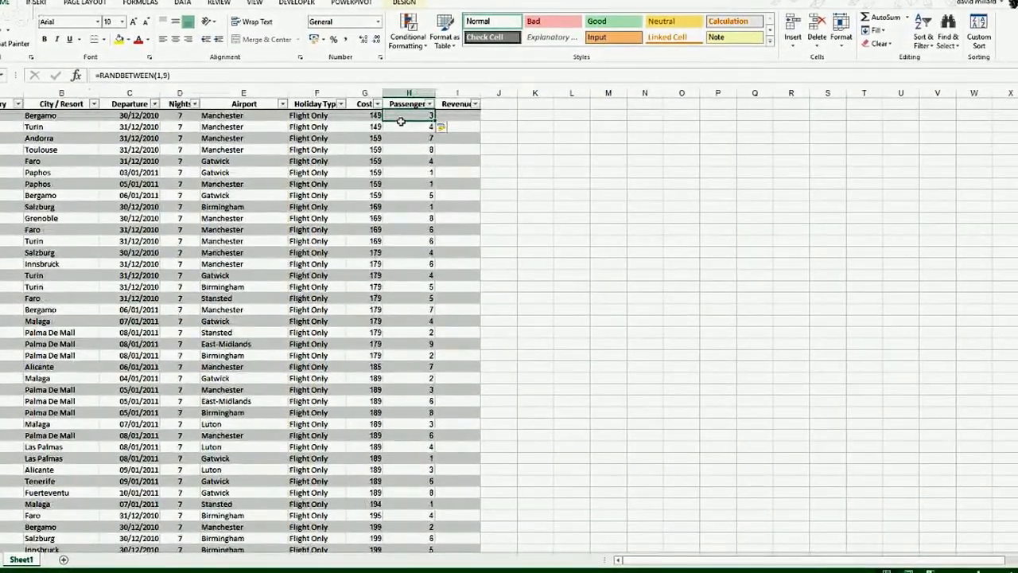
key("ctrl+shift+Down")
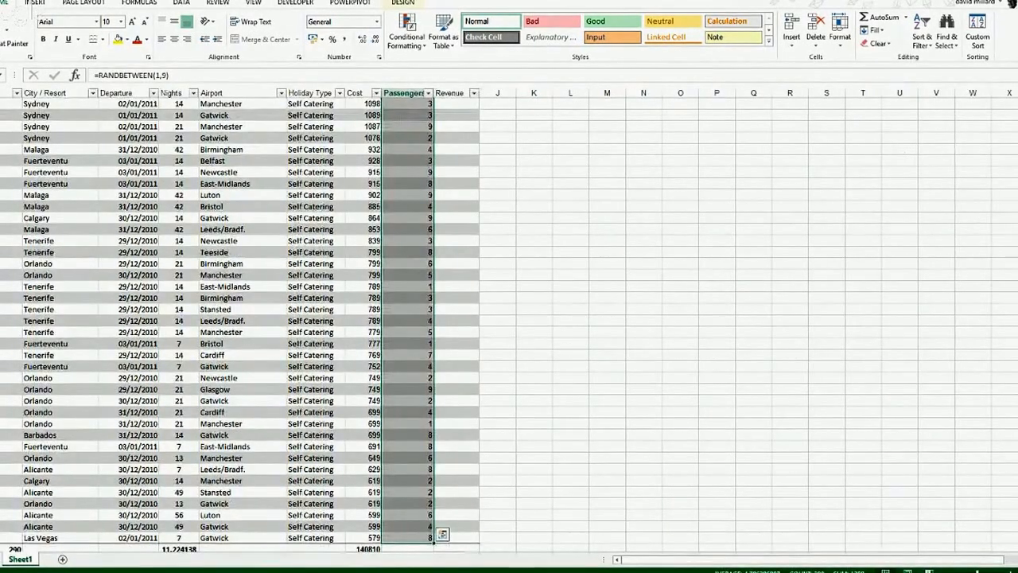
left_click_drag(1017, 418, 1017, 432)
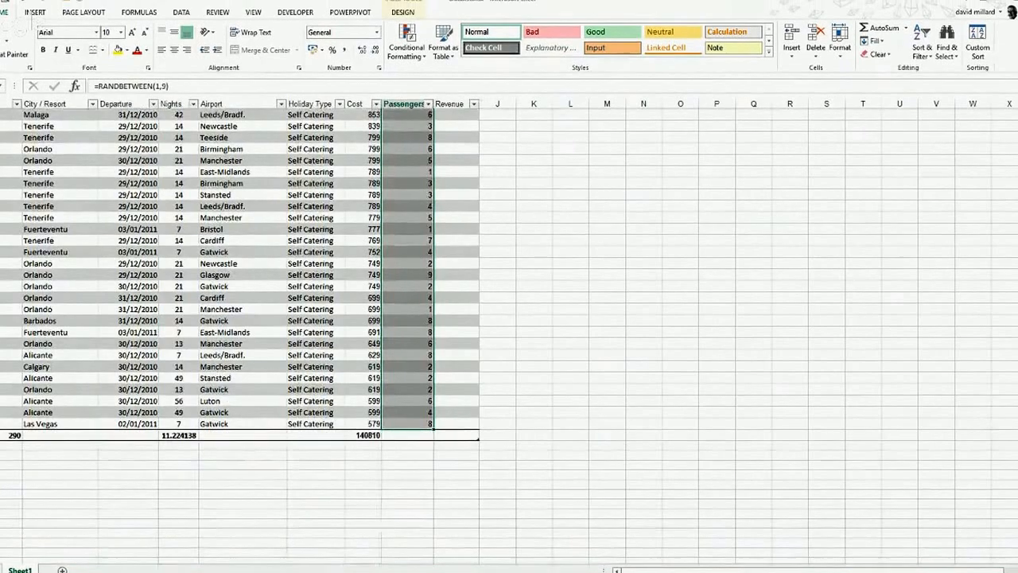
key("ctrl+c")
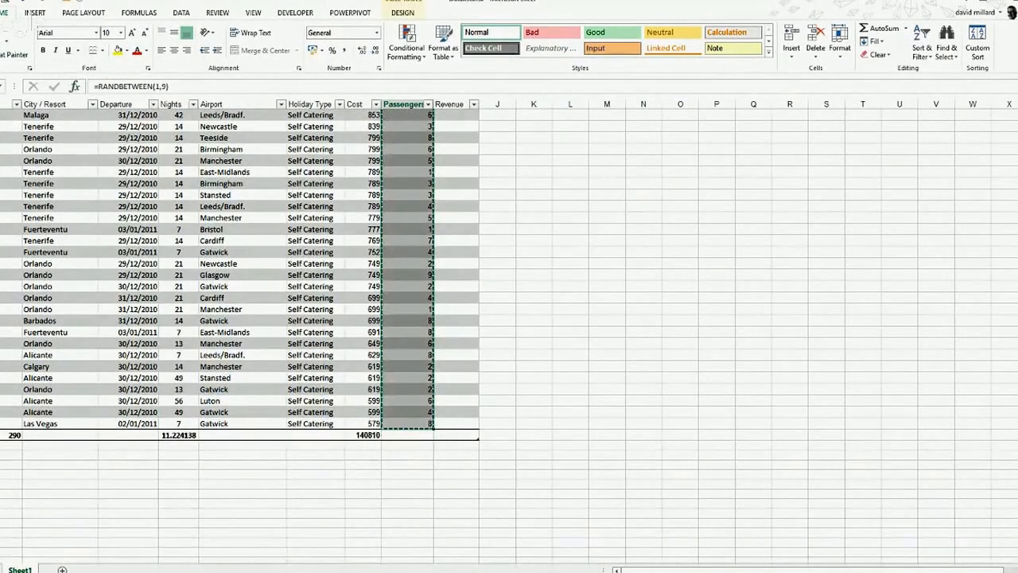
left_click(0, 53)
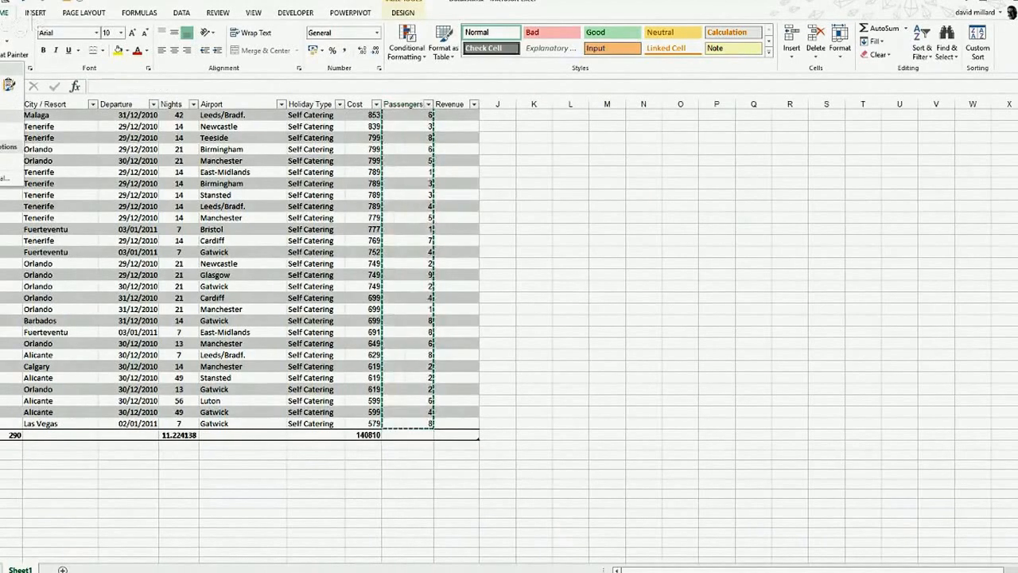
left_click(0, 131)
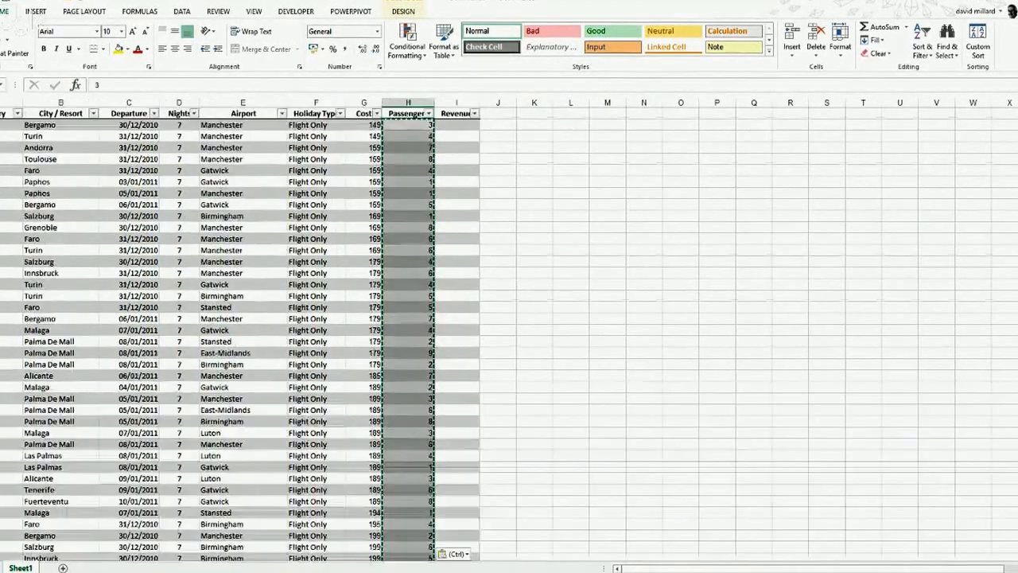
left_click(580, 237)
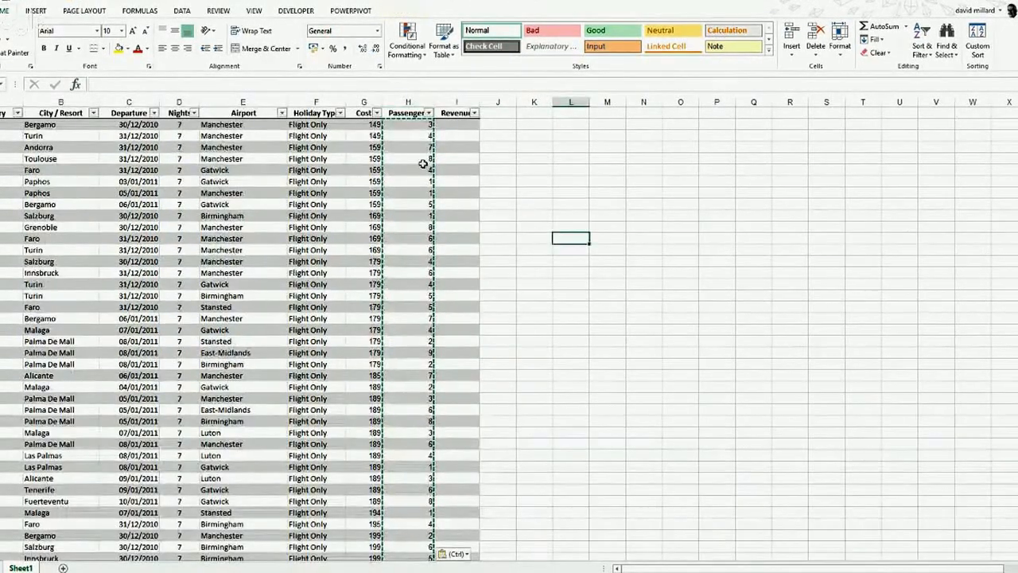
key("Escape")
Check several cells in the Passengers column for whether they contain fixed values or formulas.
left_click(470, 194)
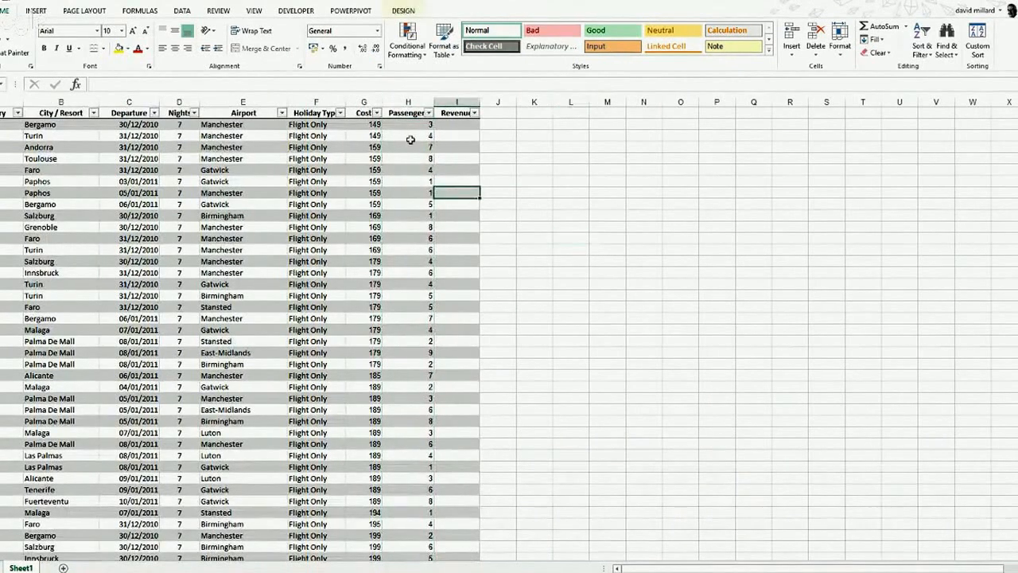
left_click(417, 124)
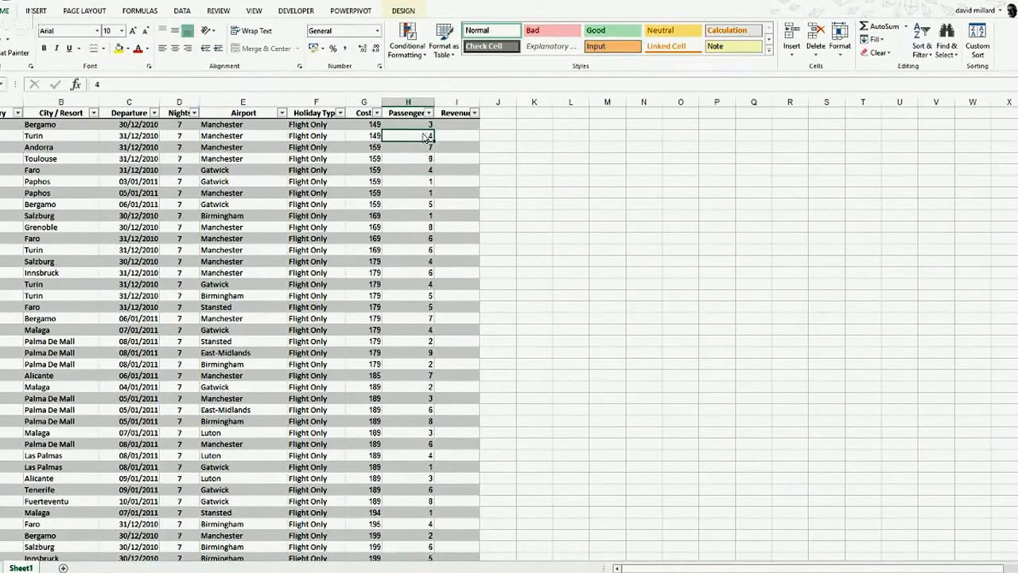
key("Up")
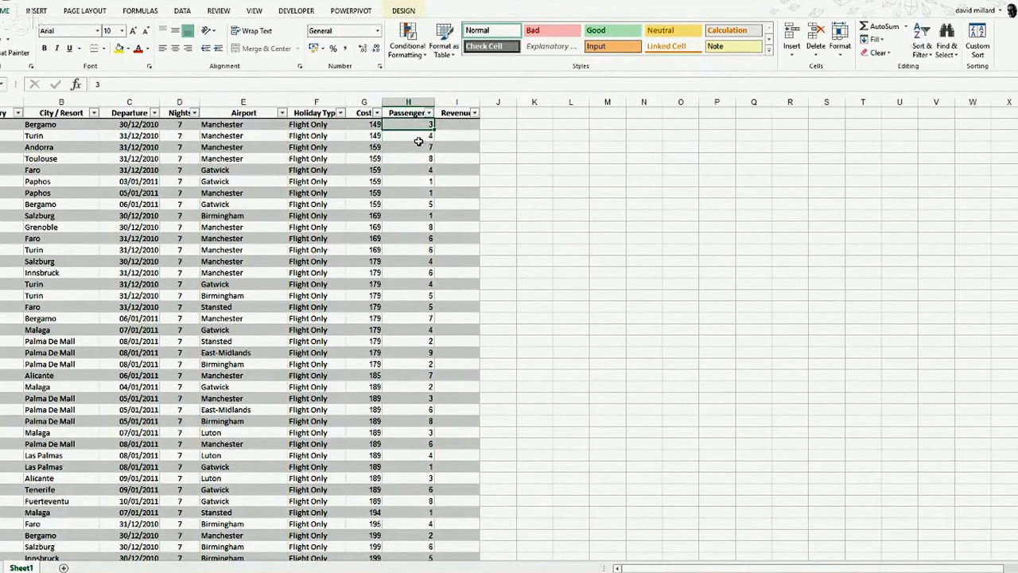
left_click(416, 159)
left_click(395, 229)
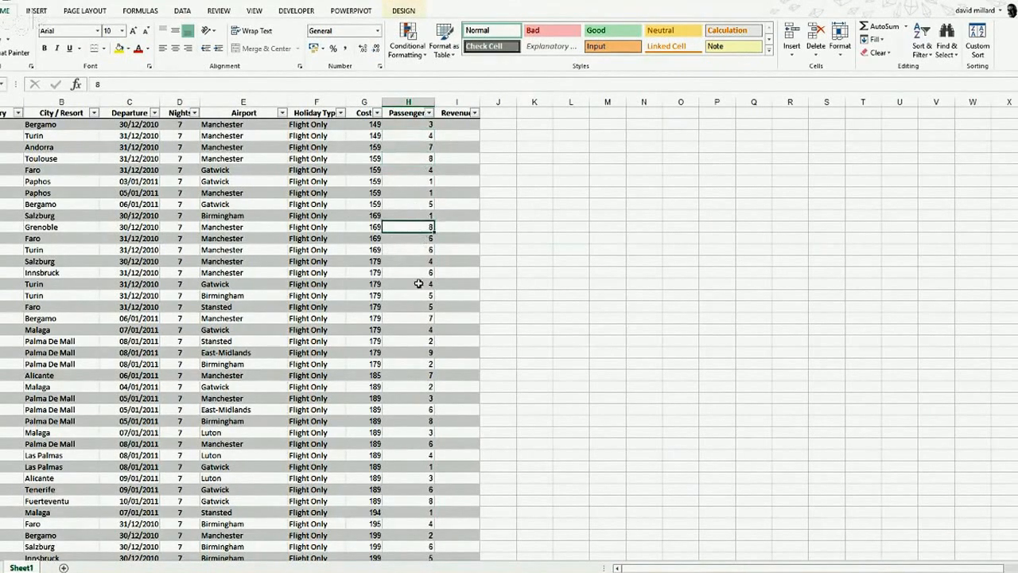
left_click(416, 330)
left_click(429, 125)
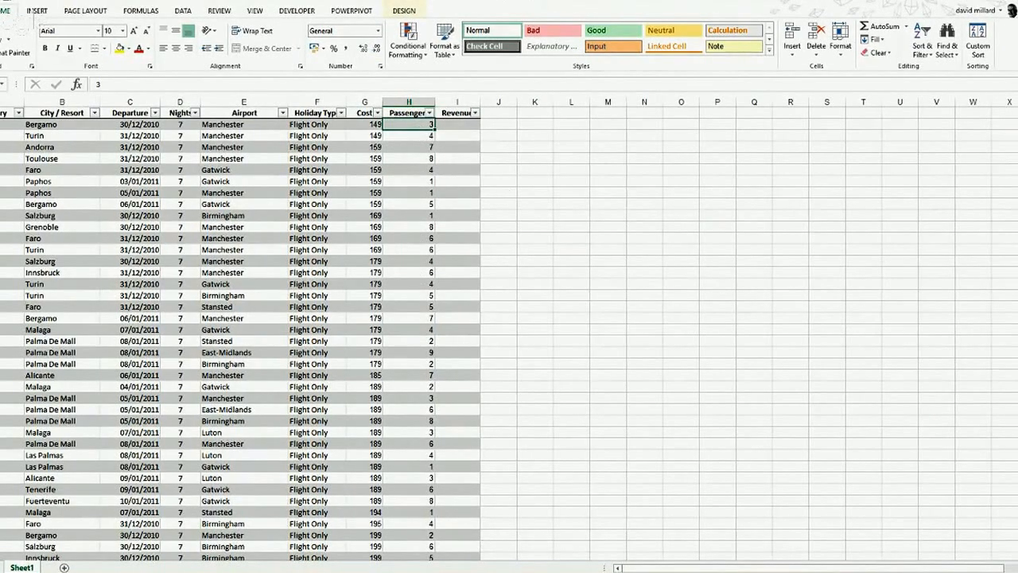
Set the total row of the Passengers column to the Sum function.
left_click_drag(1017, 119, 1017, 151)
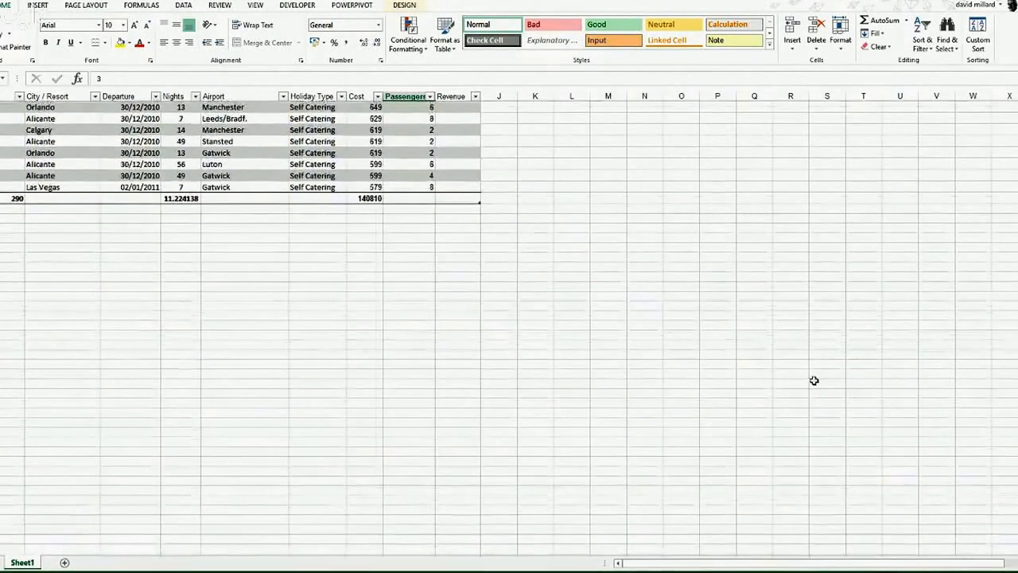
left_click(416, 197)
left_click(440, 198)
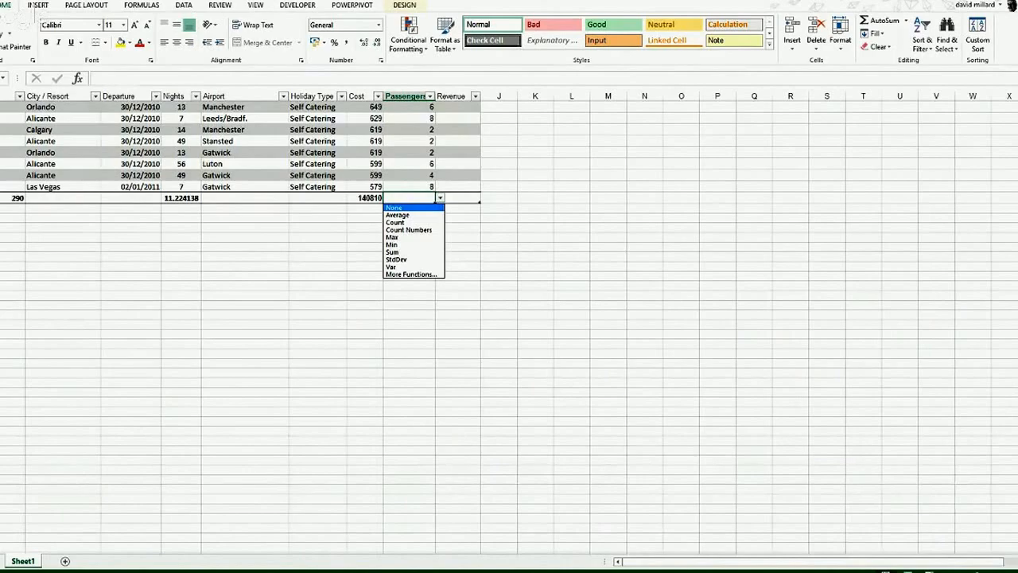
left_click(398, 251)
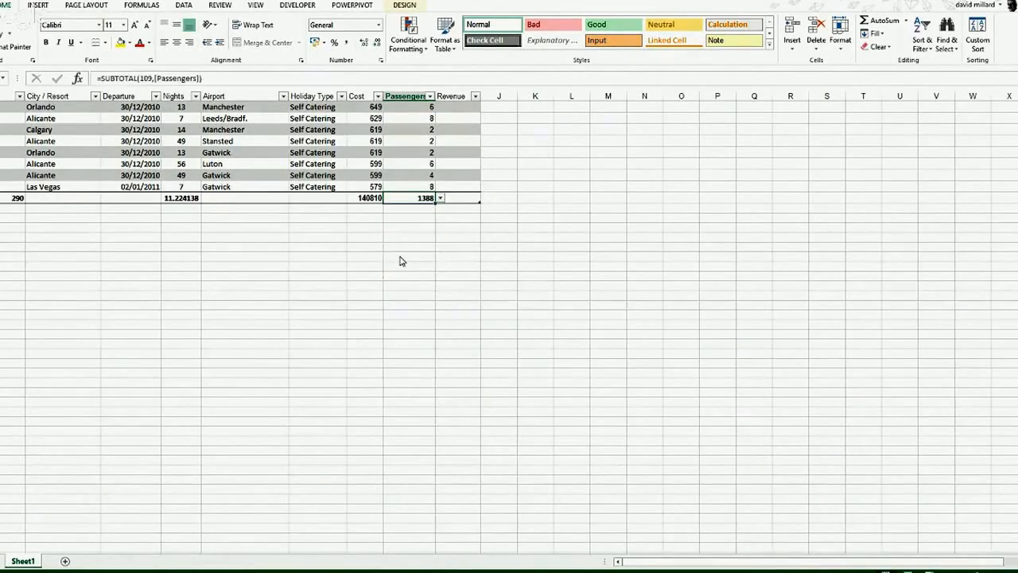
left_click(460, 201)
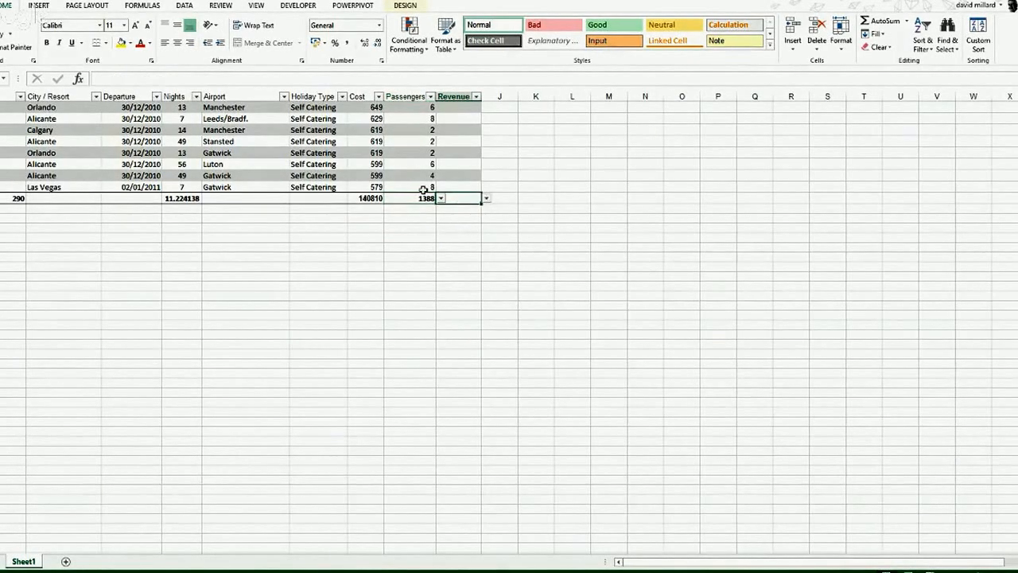
Fill the Revenue column with the formula =[Cost]*[Passengers], entered in its first record, and check the formula in other records.
left_click(448, 140)
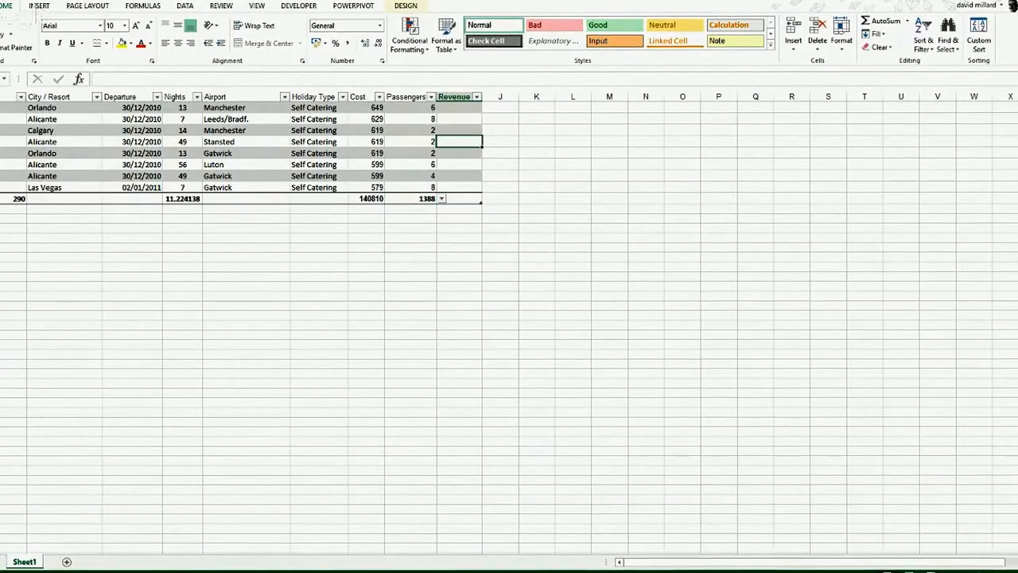
scroll(457, 117, "up", 20)
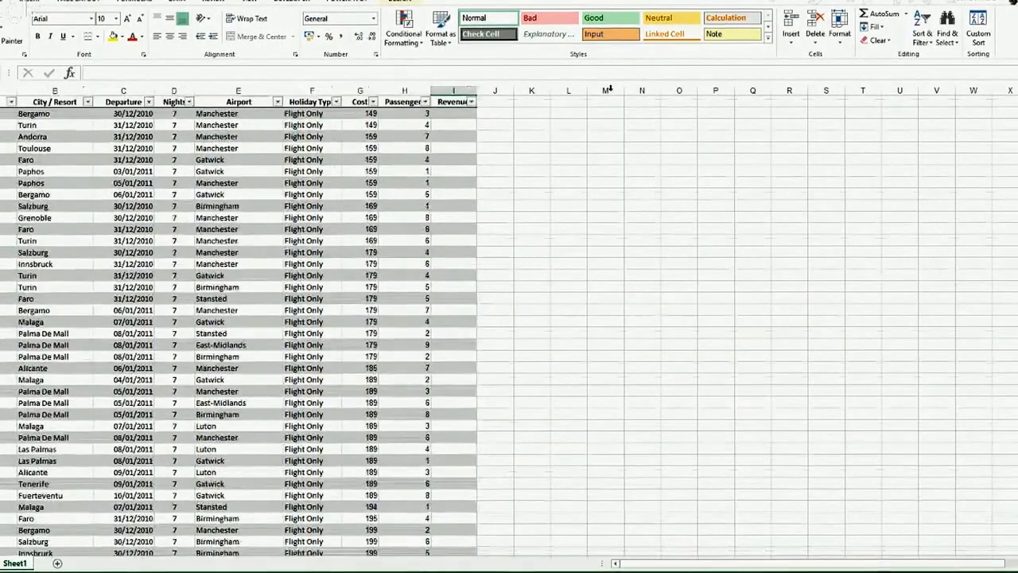
left_click(457, 117)
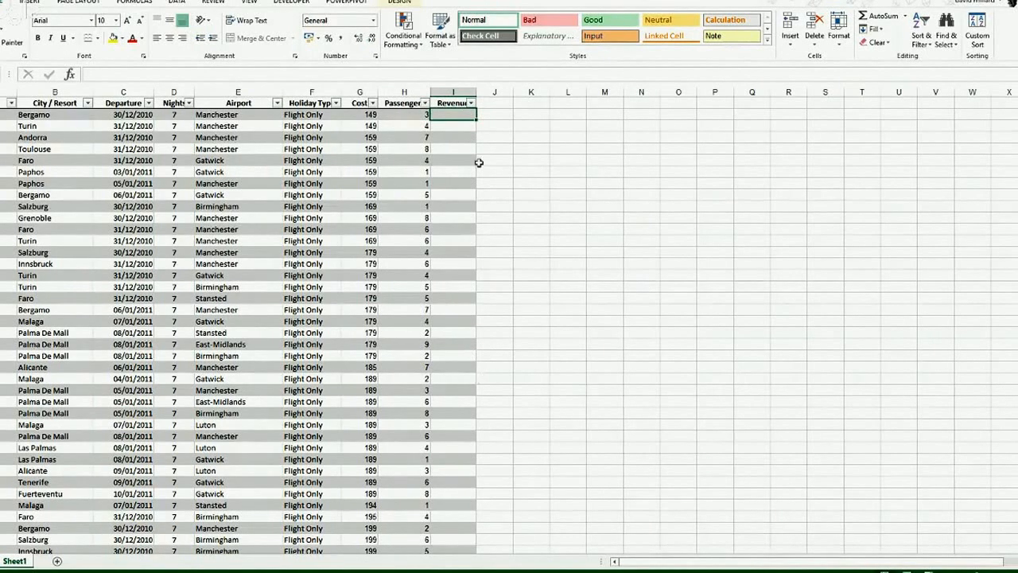
left_click(99, 77)
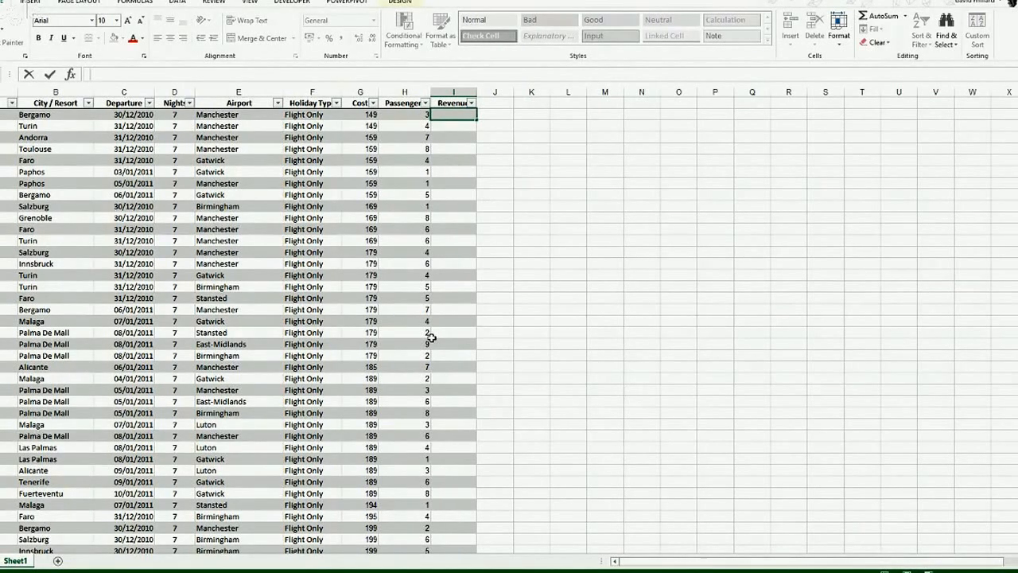
type("=")
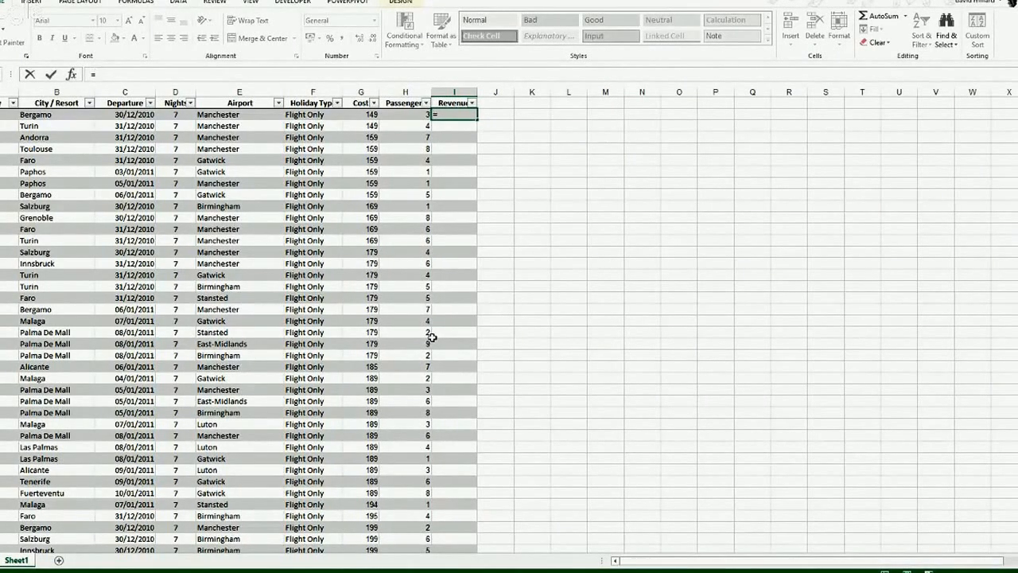
type("[")
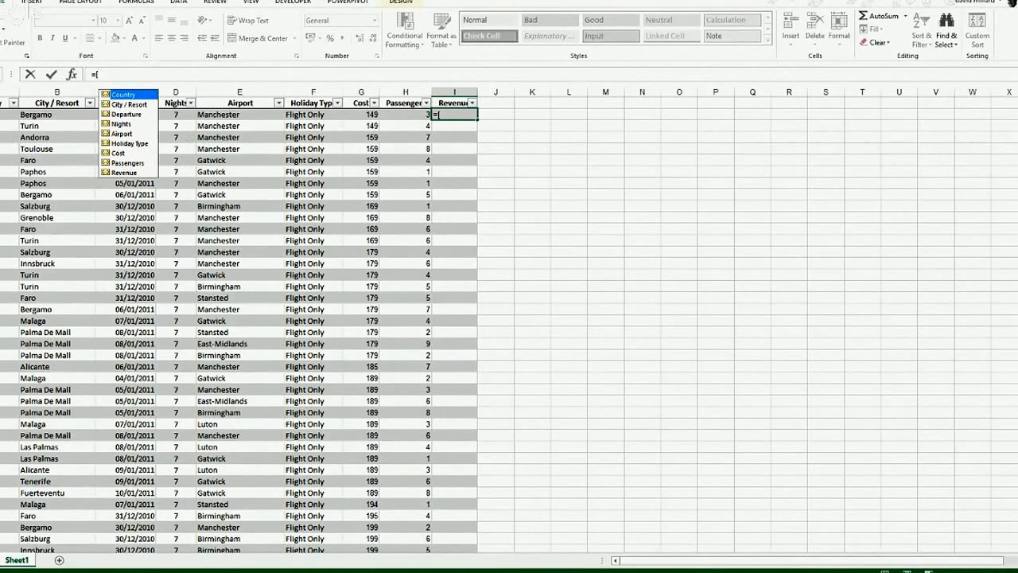
double_click(119, 155)
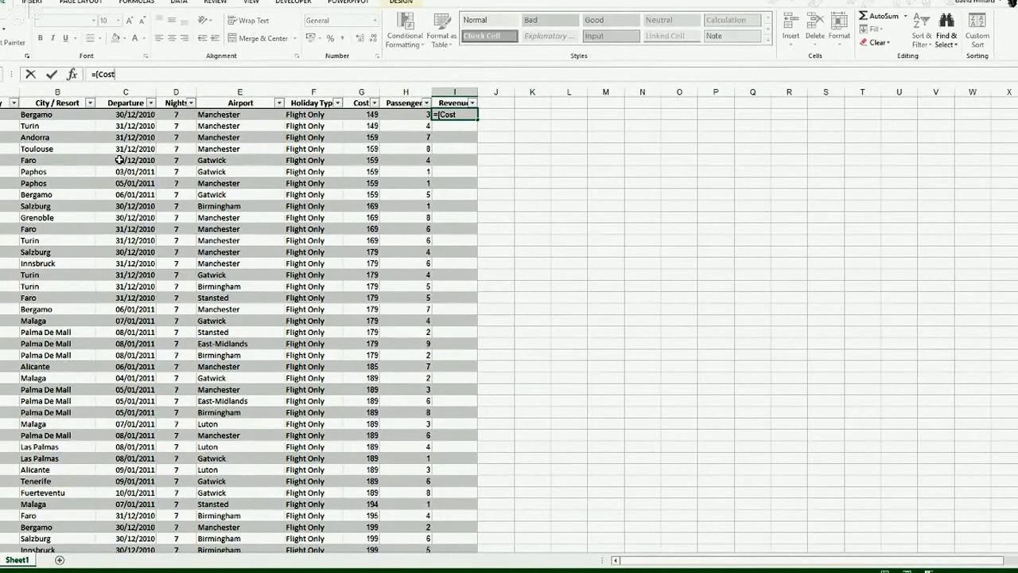
type("]*")
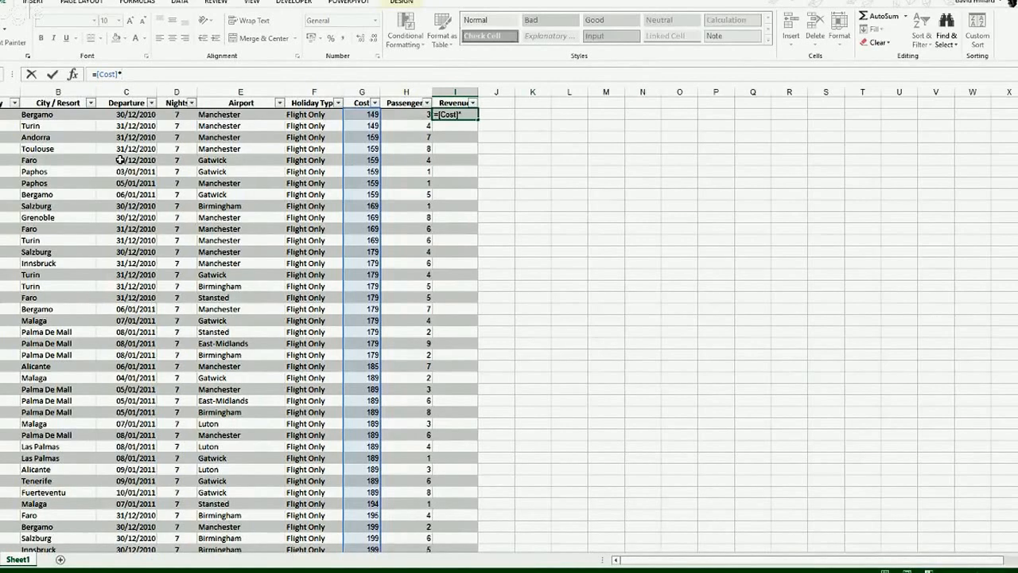
type("[")
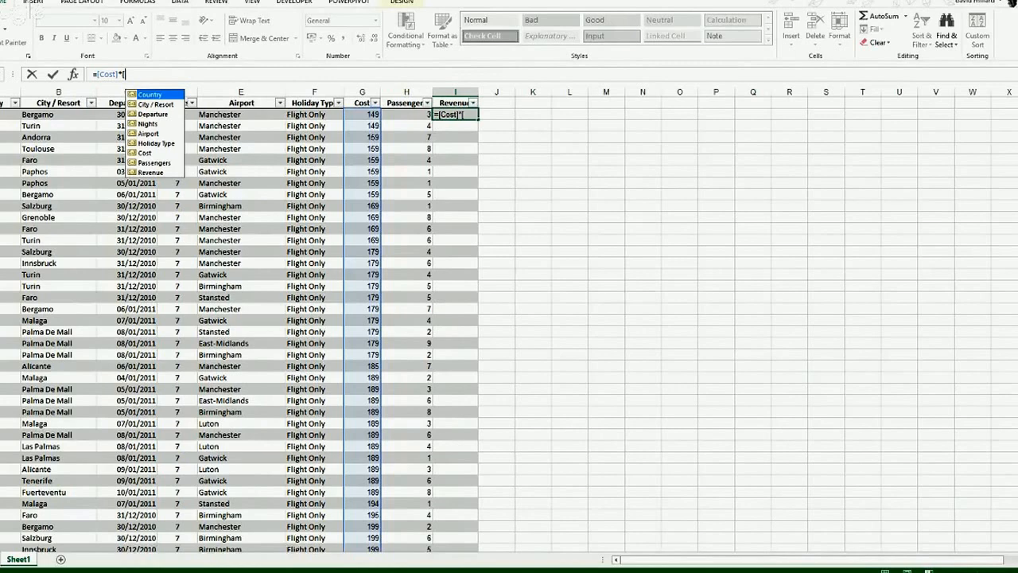
double_click(143, 162)
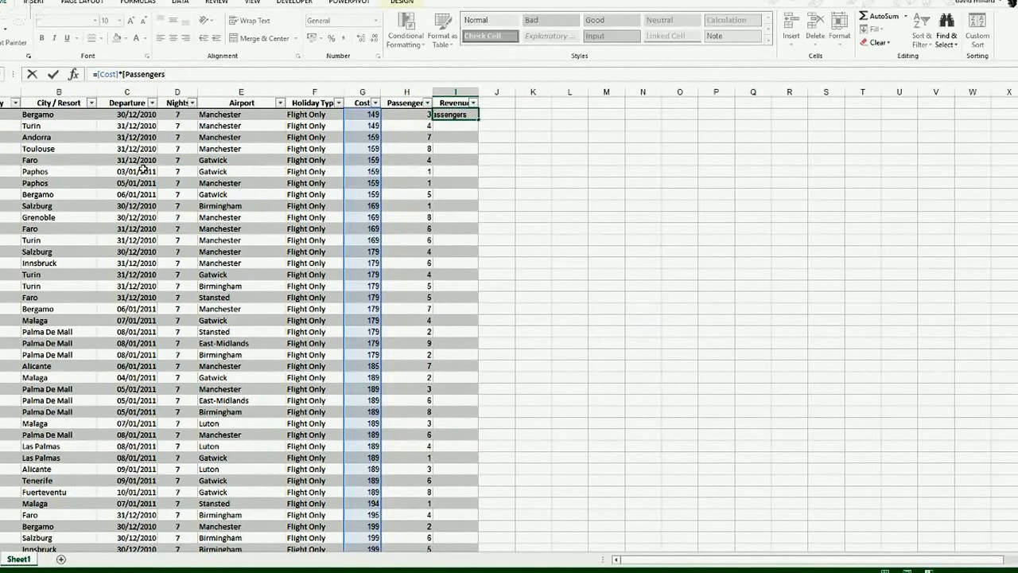
type("]")
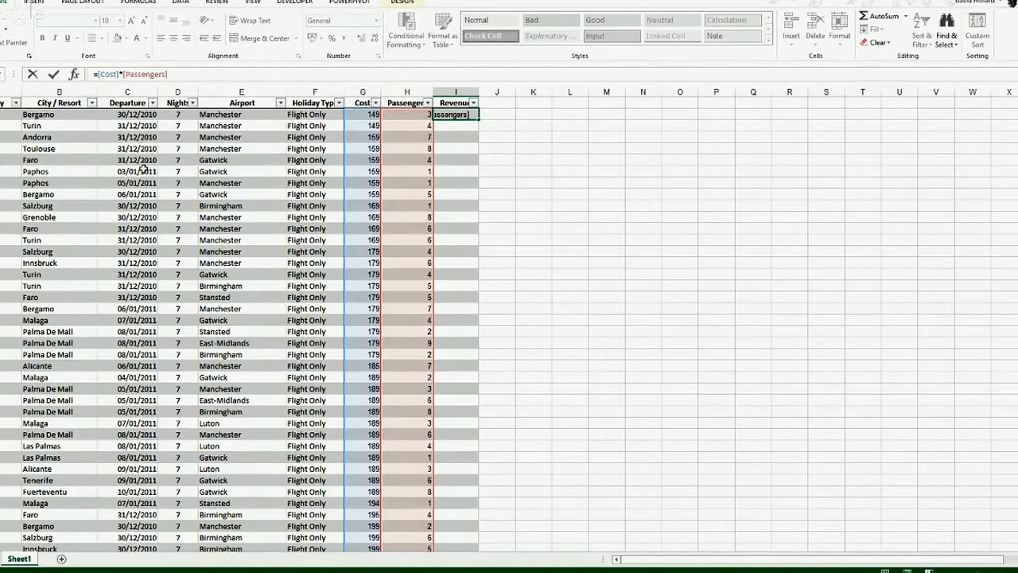
key("Return")
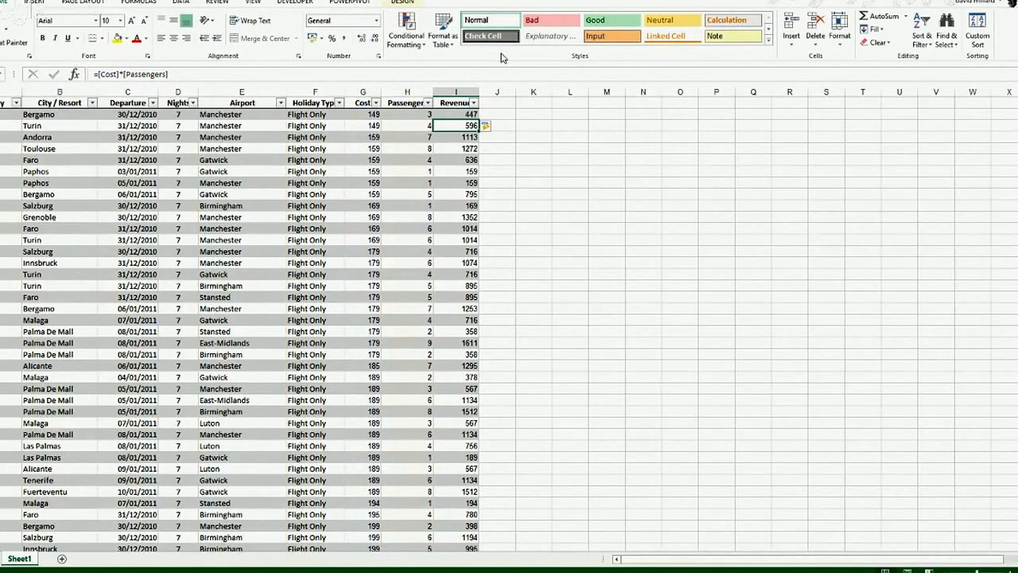
left_click(453, 117)
left_click(454, 164)
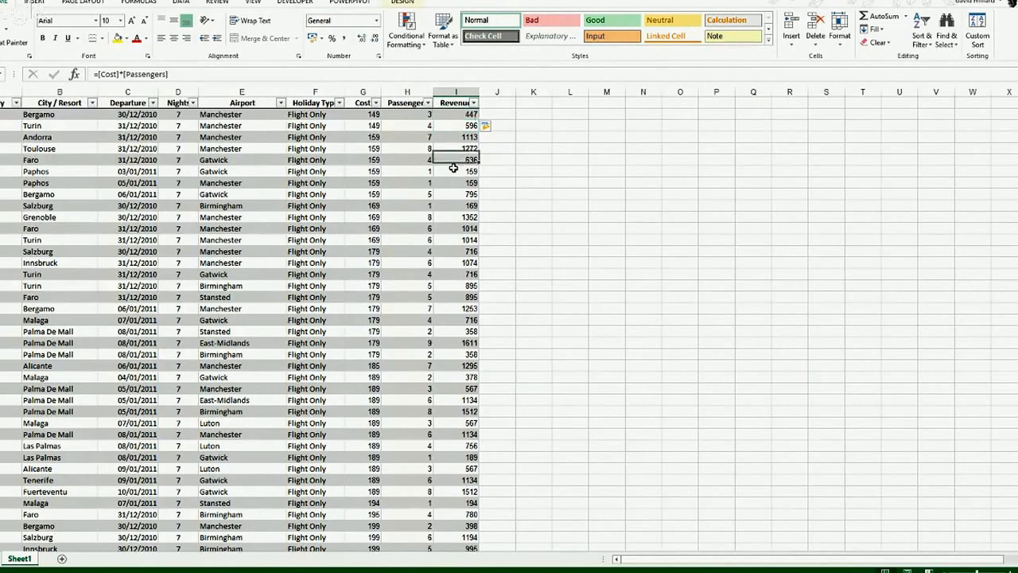
left_click(453, 118)
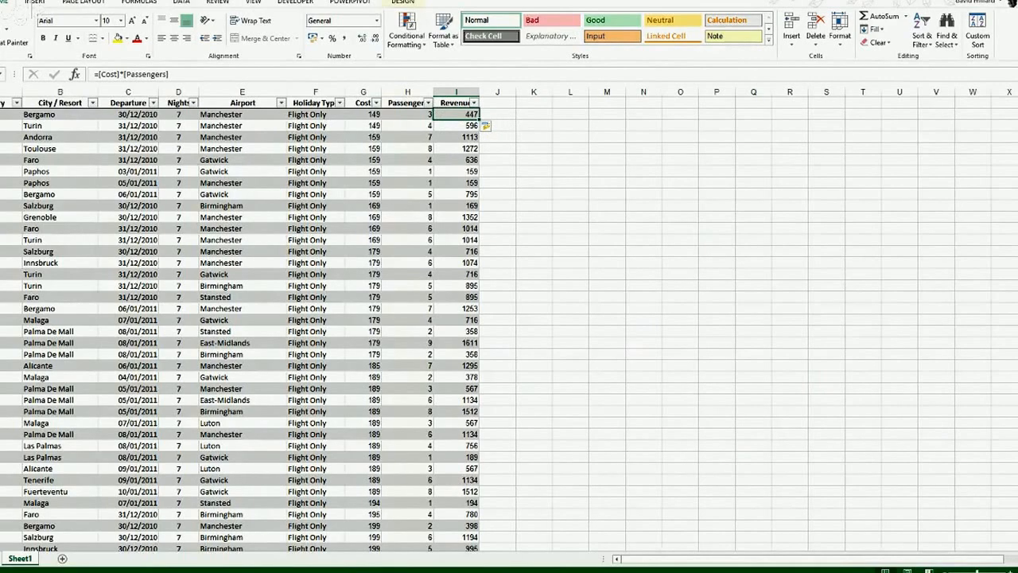
Set the total row of the Revenue column to the Sum function.
left_click_drag(1016, 139, 1016, 200)
left_click(457, 349)
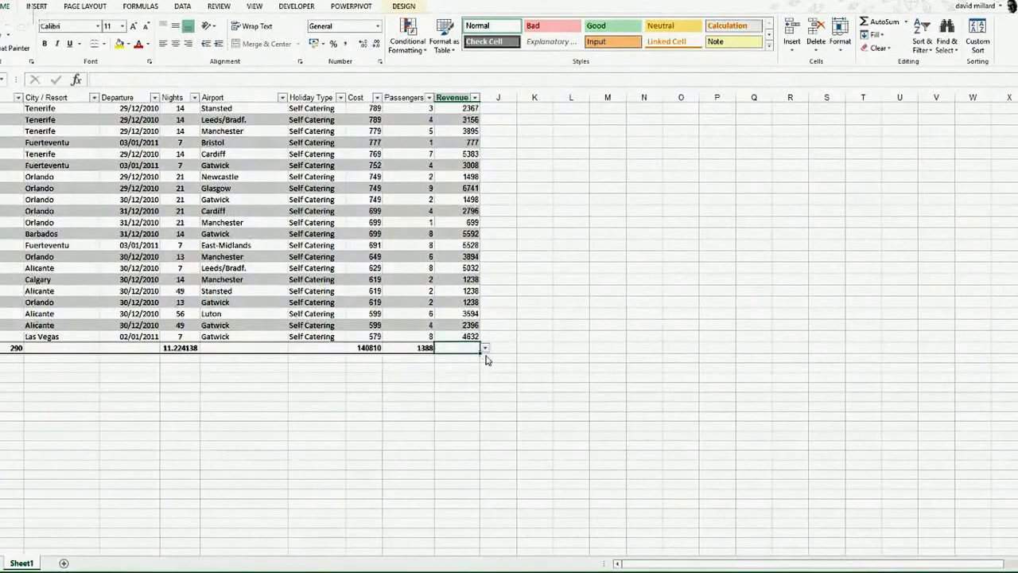
left_click(484, 348)
left_click(458, 402)
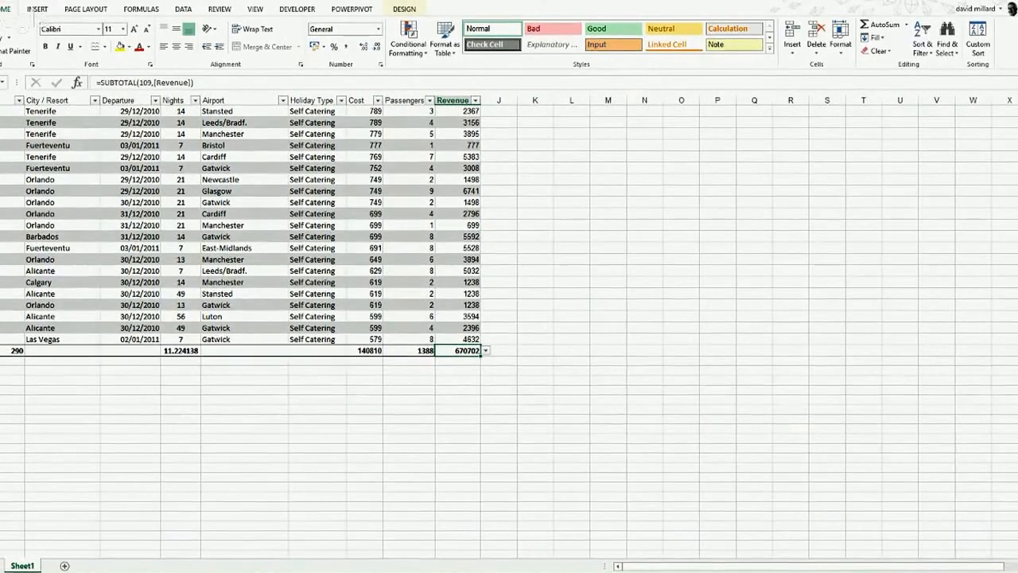
mouse_move(1017, 456)
left_mouse_down()
mouse_move(1017, 119)
mouse_move(1017, 450)
left_mouse_up()
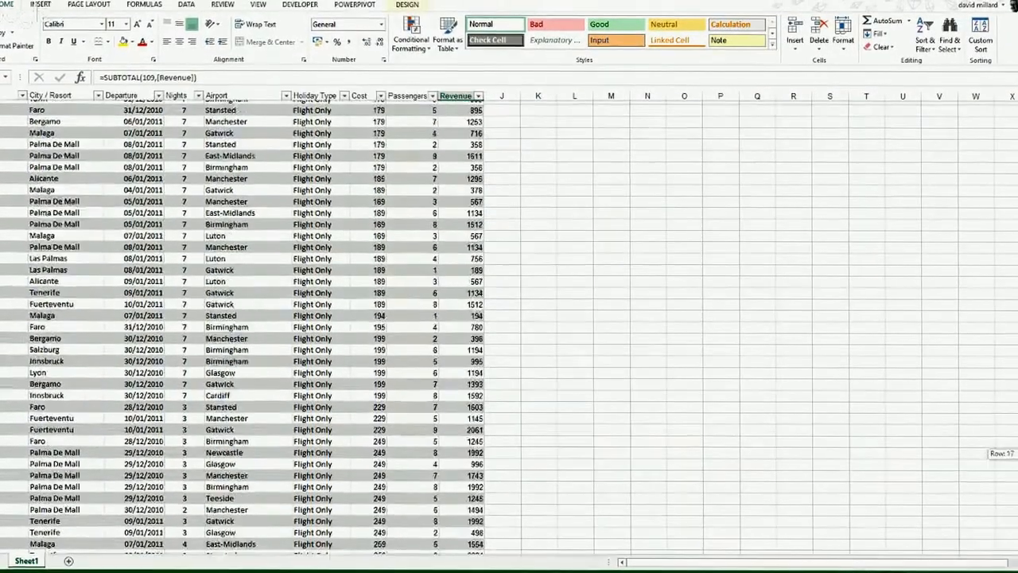
left_click_drag(1017, 141, 1017, 407)
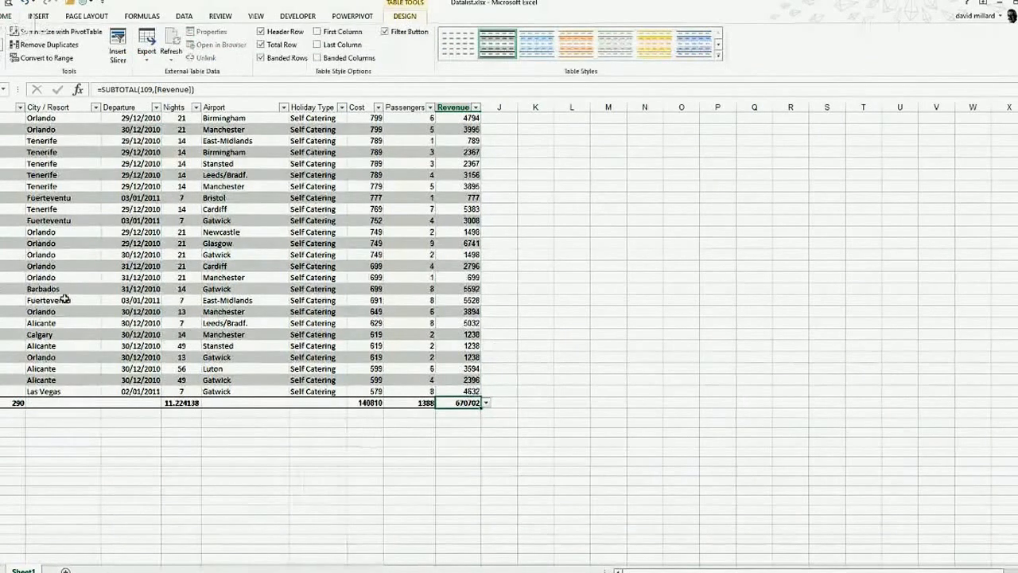
Turn off the table's total row and paste the copied Flight Only records directly below the last record.
left_click(261, 47)
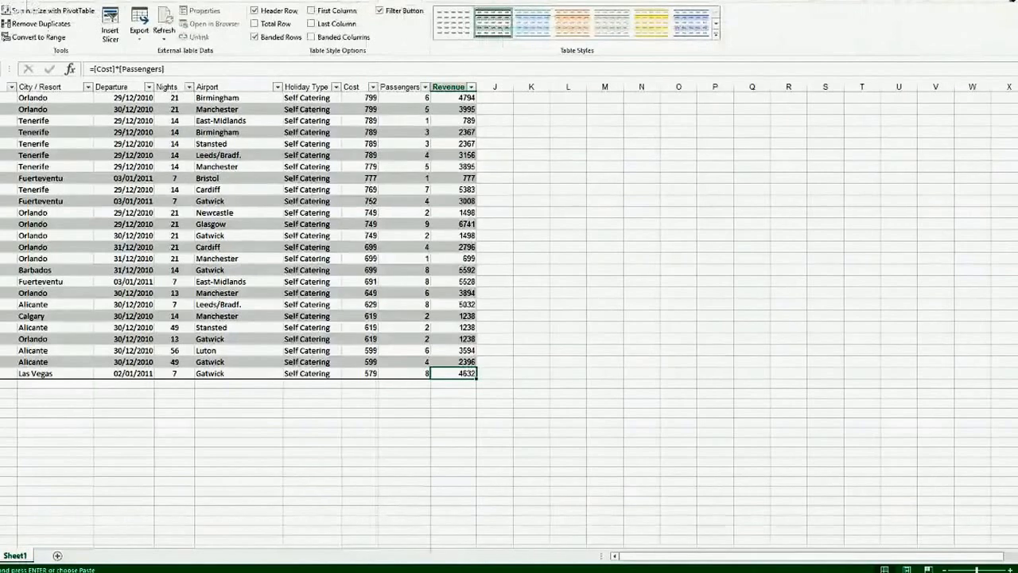
left_click(7, 383)
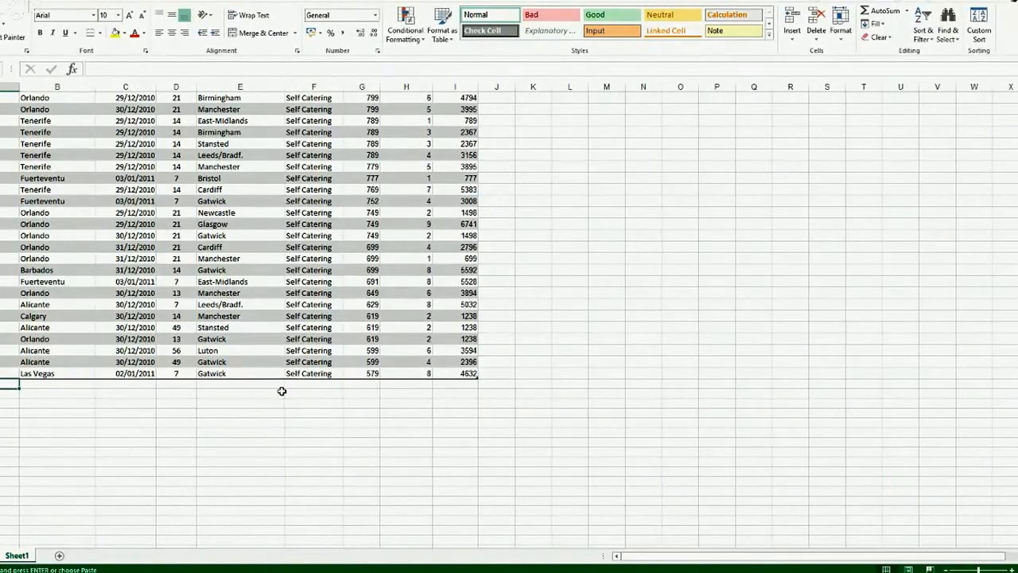
key("ctrl+v")
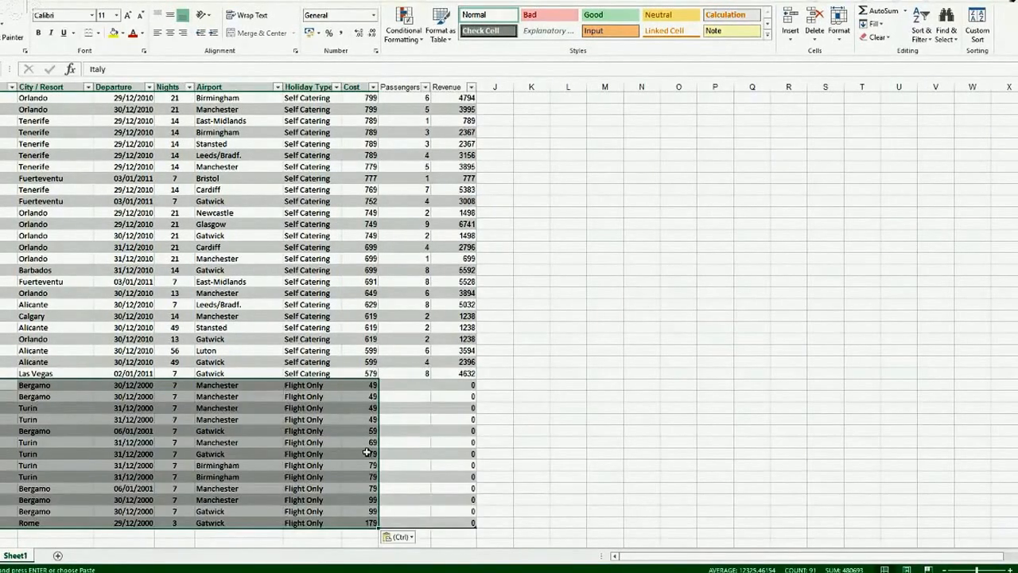
Inspect the first pasted record's Cost entry and check whether its Revenue cell carries the column formula.
left_click(594, 366)
left_click(310, 419)
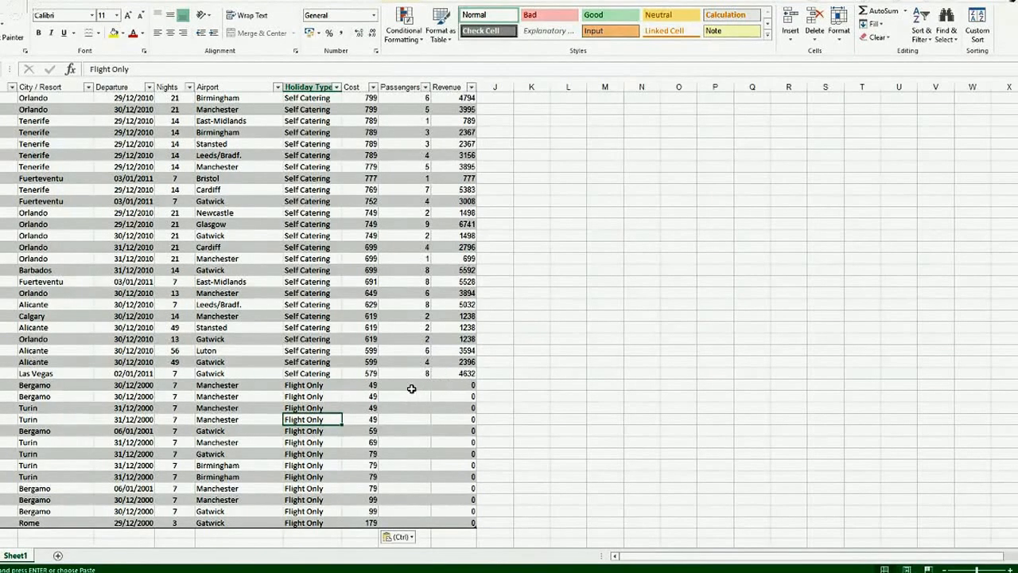
left_click(360, 388)
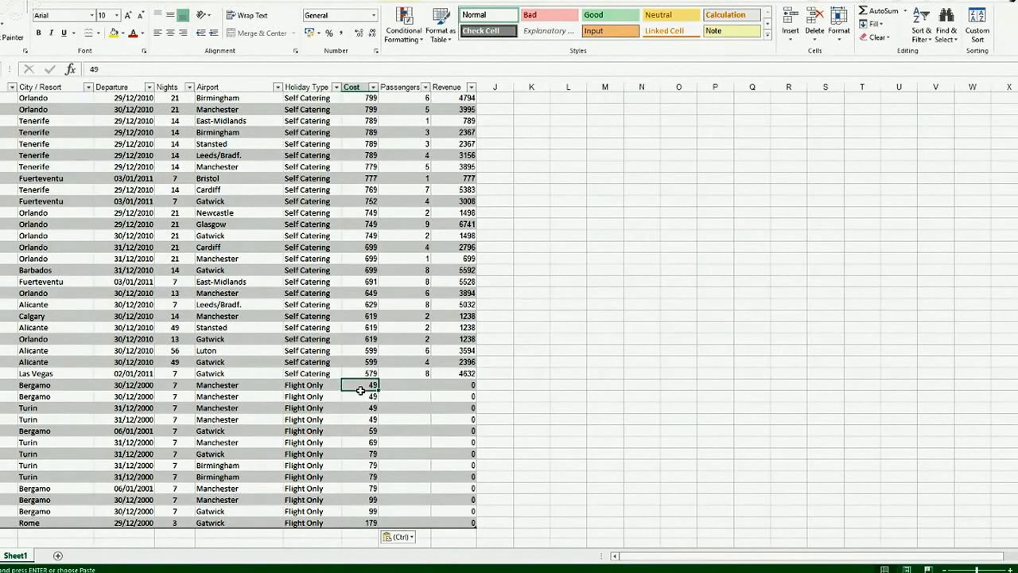
left_click(460, 390)
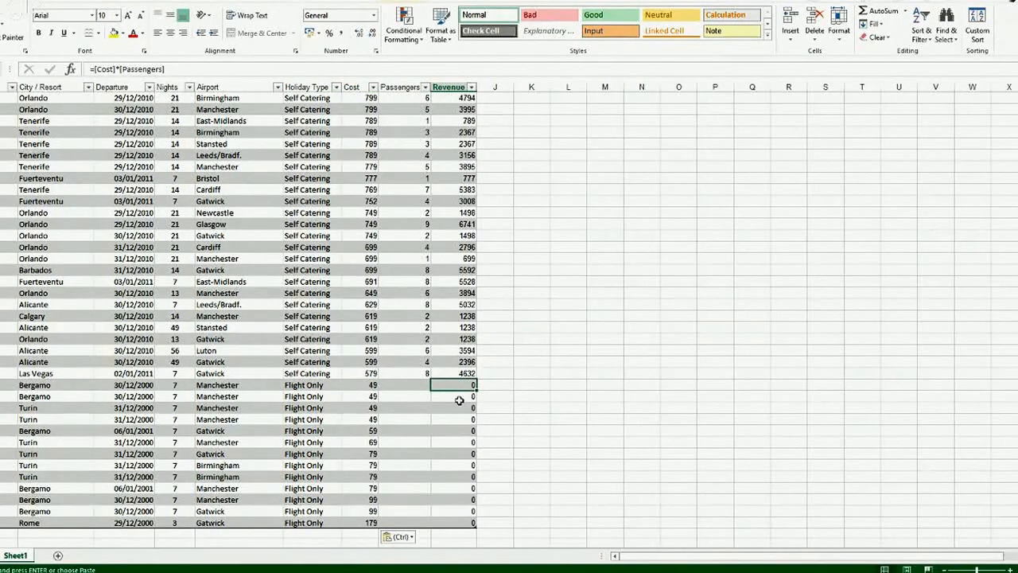
Fill in Passengers for the pasted records, from Bergamo down to Rome: 5, 3, 2, 4, 5, 8, 6, 4, 1, 2, 2, 3, 8.
left_click(415, 385)
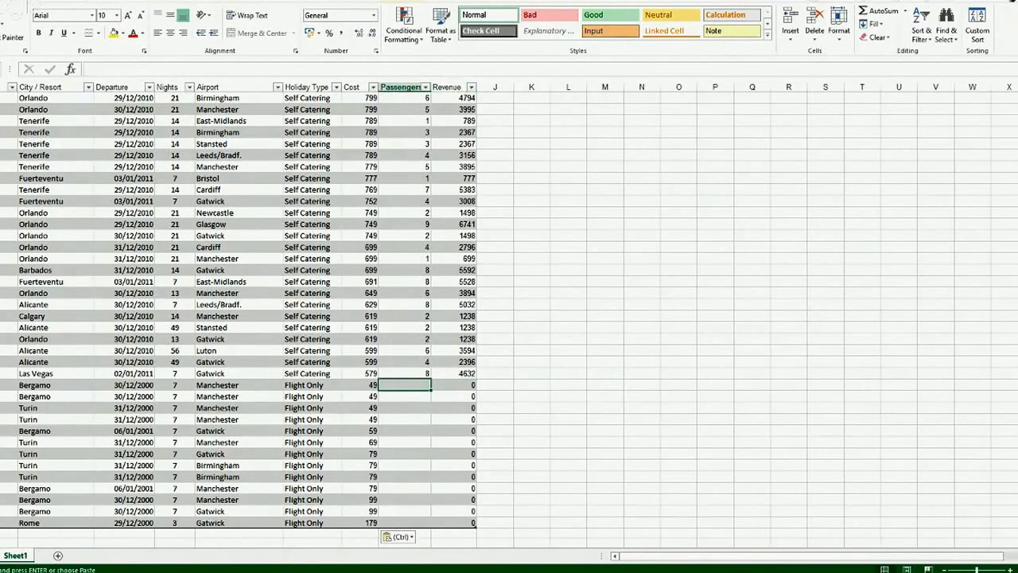
type("5")
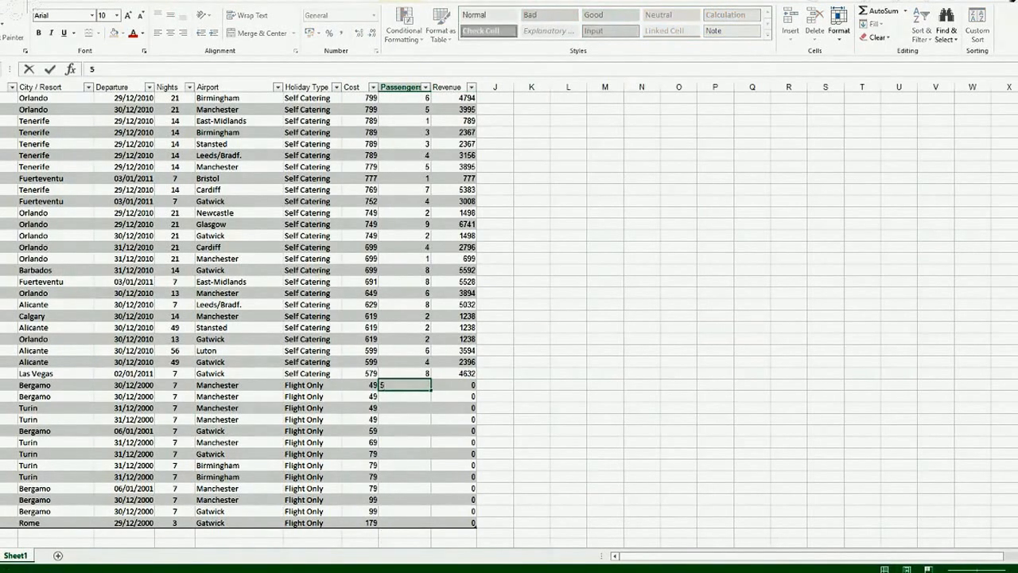
key("Return")
type("3")
key("Return")
type("2")
key("Return")
type("4")
key("Return")
type("5")
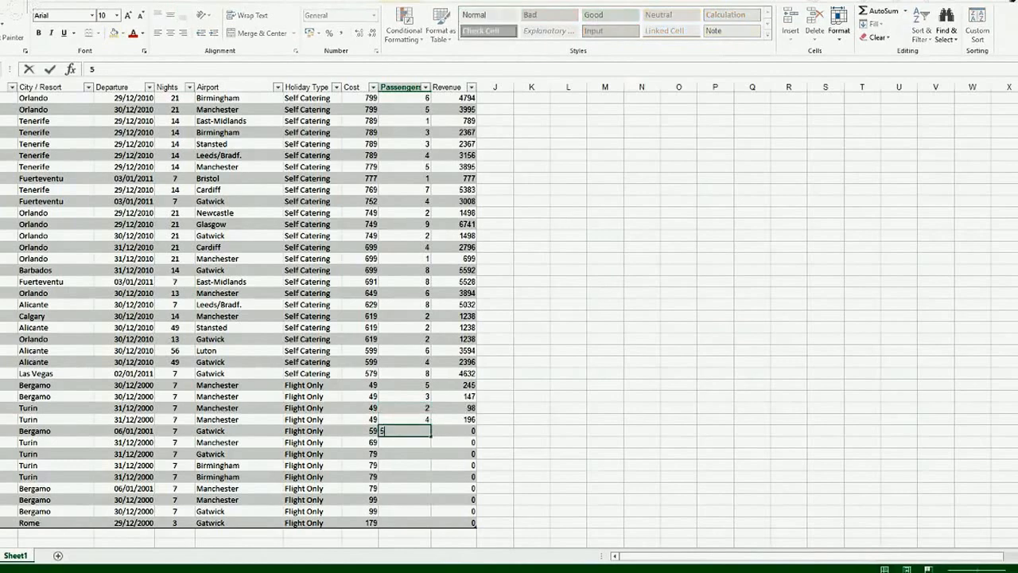
key("Return")
type("8")
key("Return")
type("6")
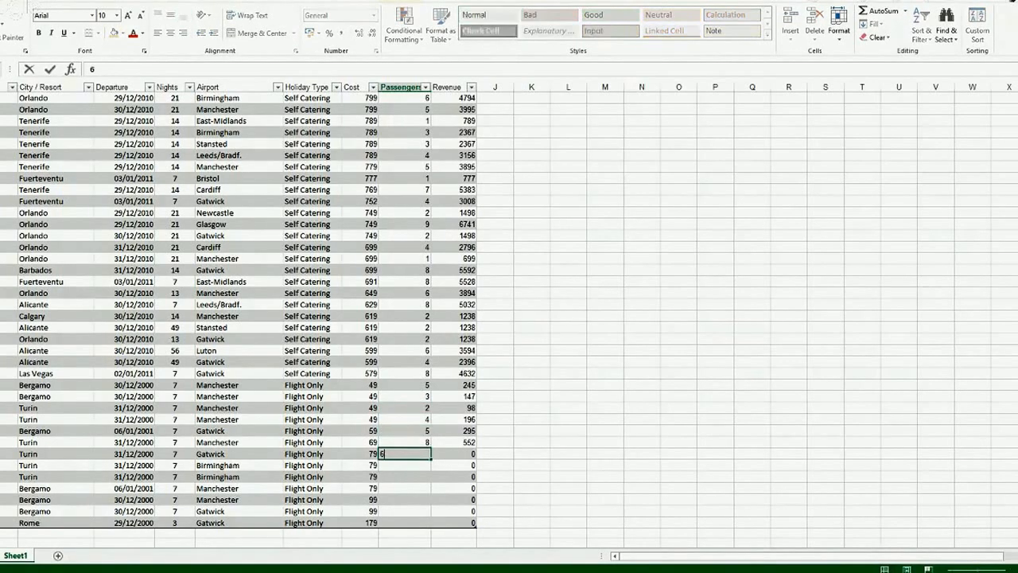
key("Return")
type("4")
key("Return")
type("1")
key("Return")
type("2")
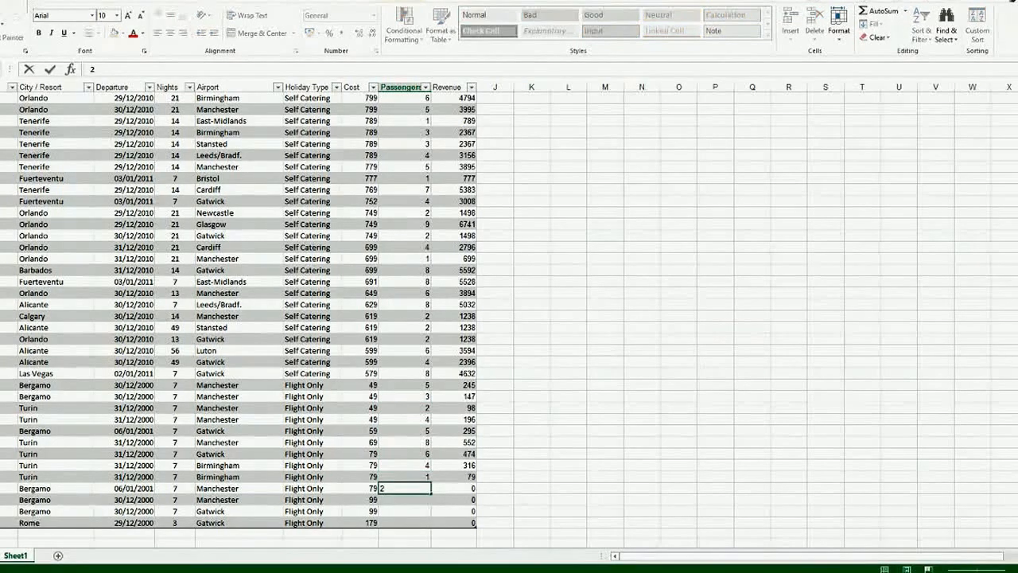
key("Return")
type("2")
key("Return")
type("3")
key("Return")
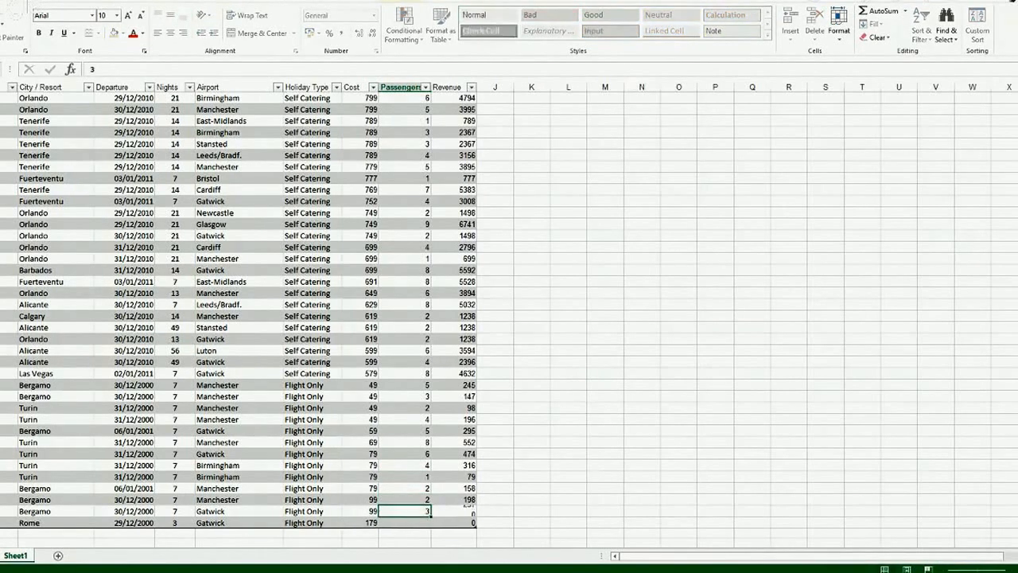
type("8")
key("Return")
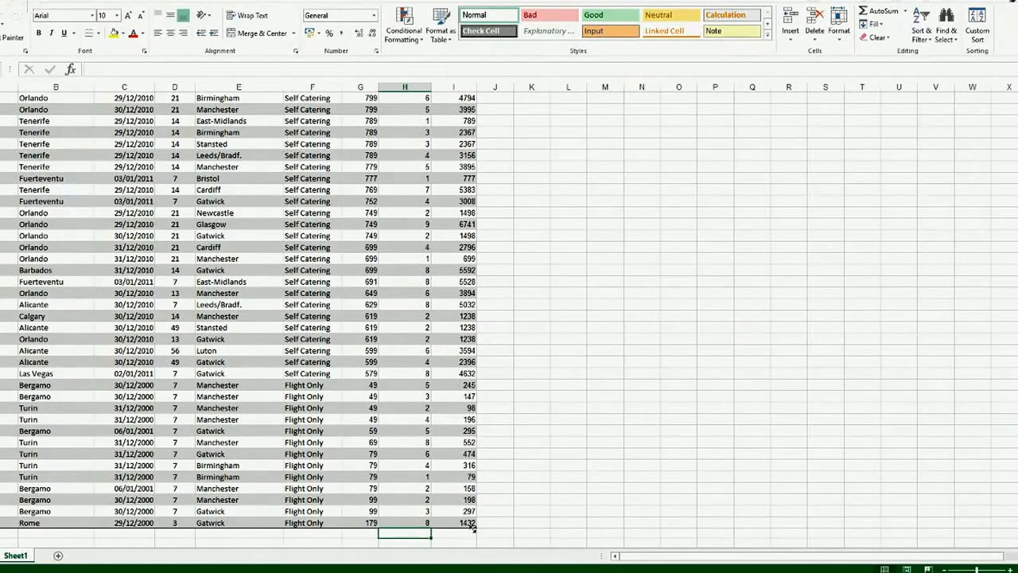
Turn the table's total row back on and review the totals beneath the added records.
left_click(412, 192)
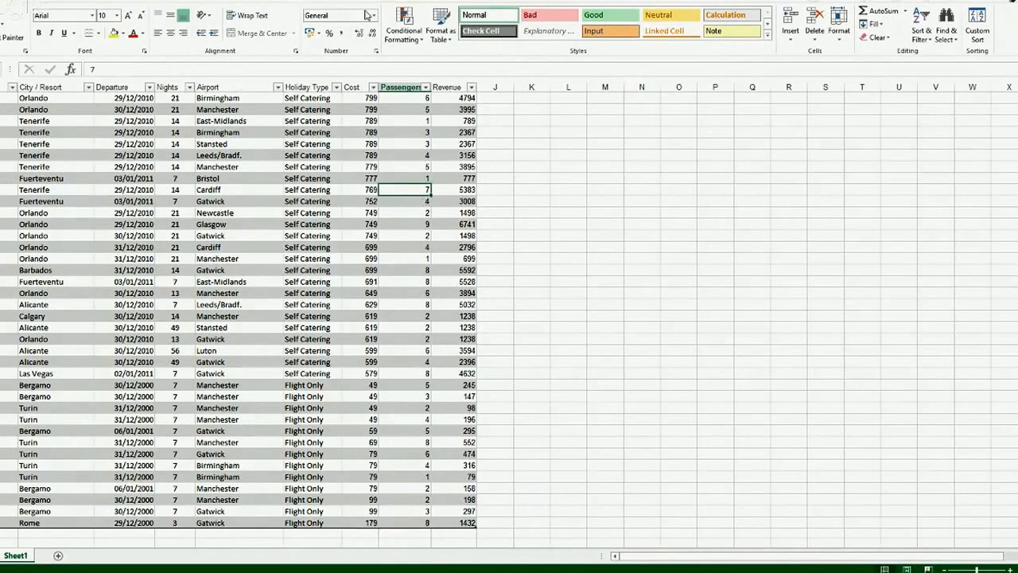
left_click(402, 2)
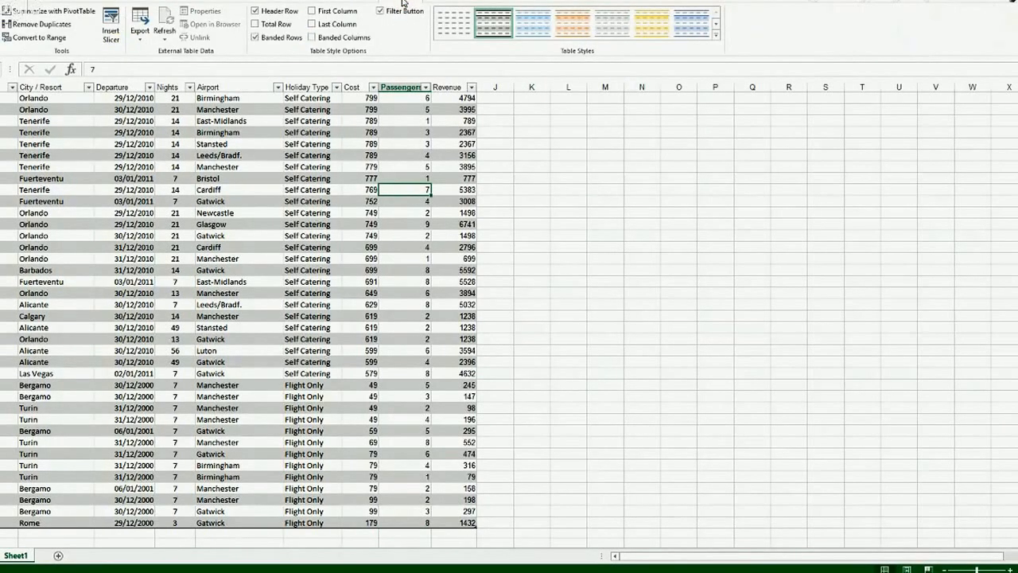
left_click(256, 26)
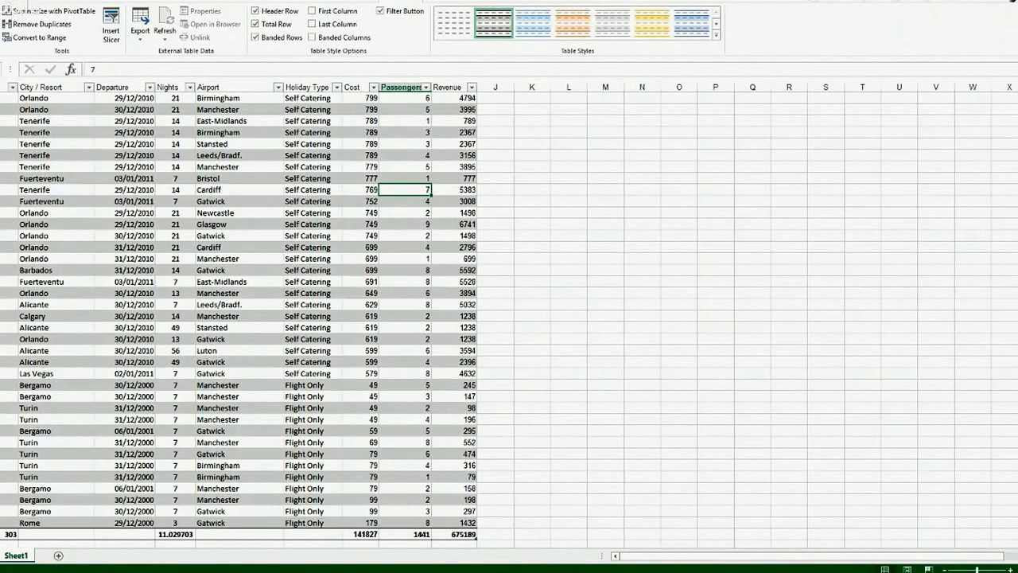
left_click_drag(1017, 403, 1017, 416)
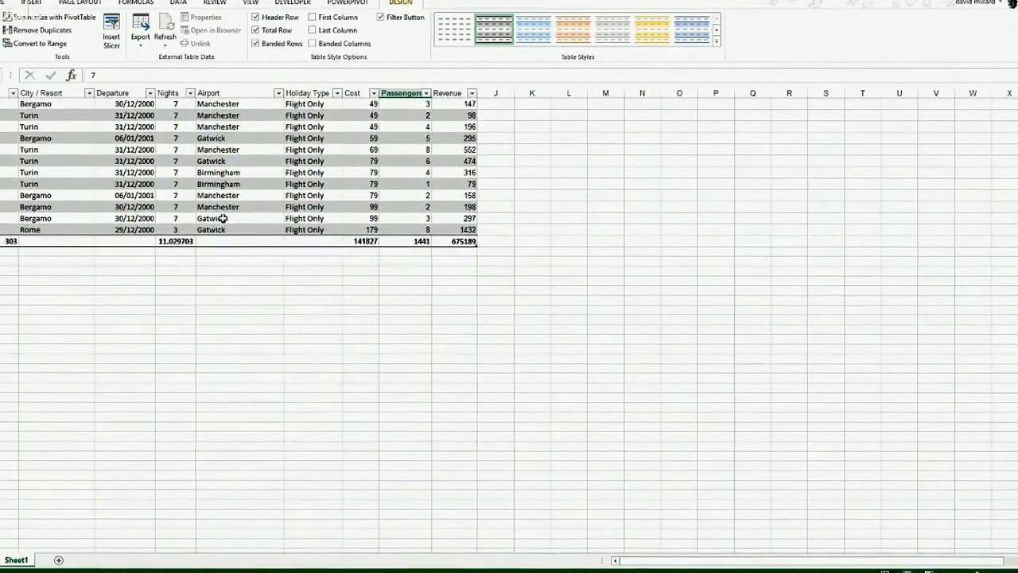